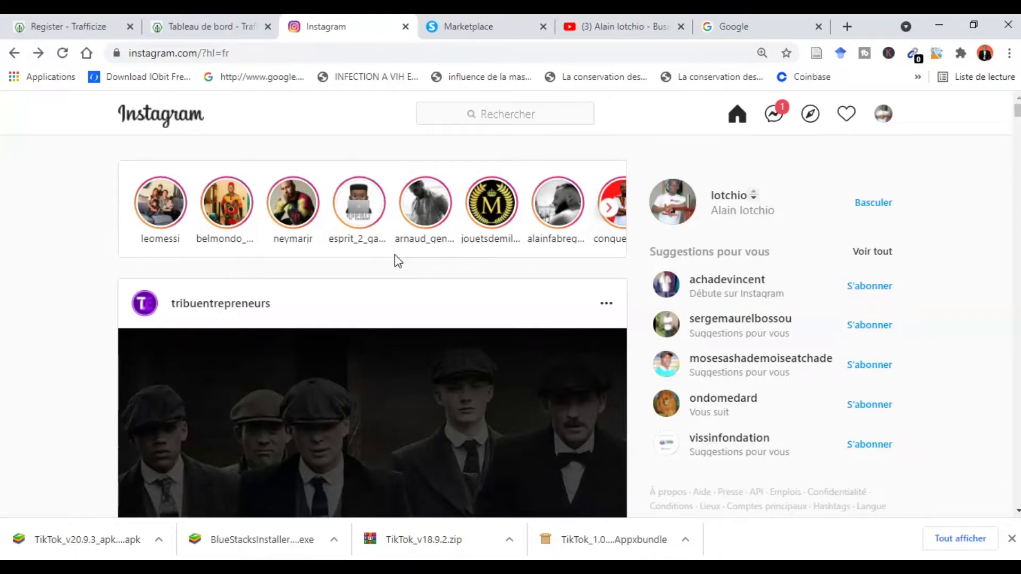
- Open the tribuentrepreneurs profile from its post in the Instagram home feed and check its exact follower count
{"action": "scroll", "coordinate": [394, 254], "scroll_direction": "down", "scroll_amount": 3}
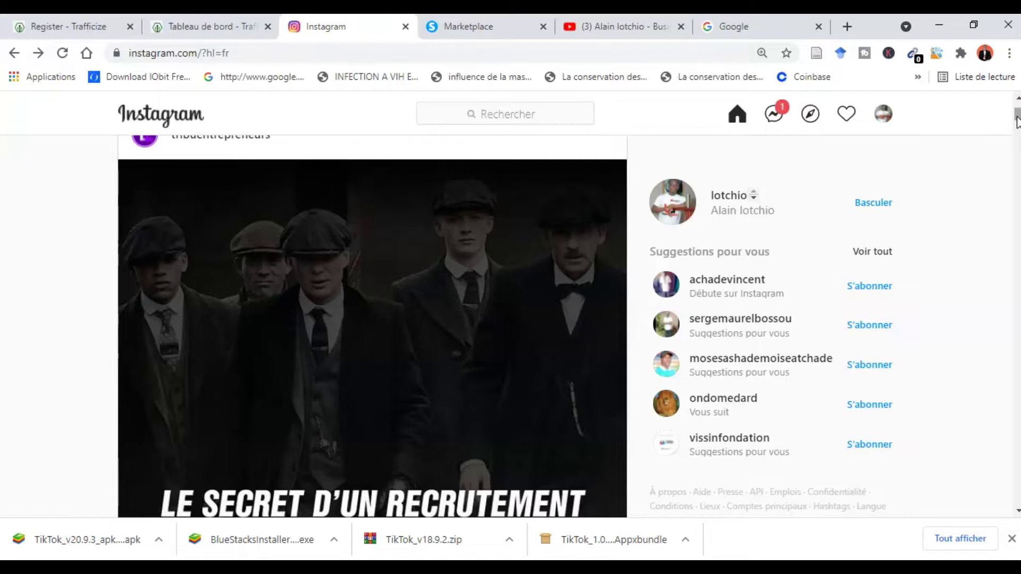
{"action": "left_click_drag", "start_coordinate": [1017, 122], "coordinate": [1016, 115]}
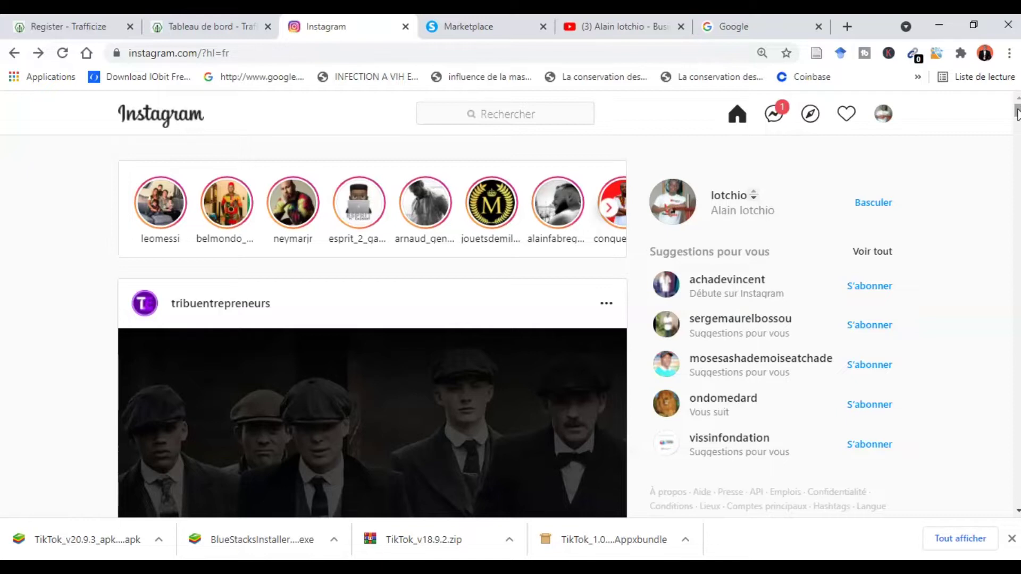
{"action": "left_click_drag", "start_coordinate": [1016, 112], "coordinate": [1008, 266]}
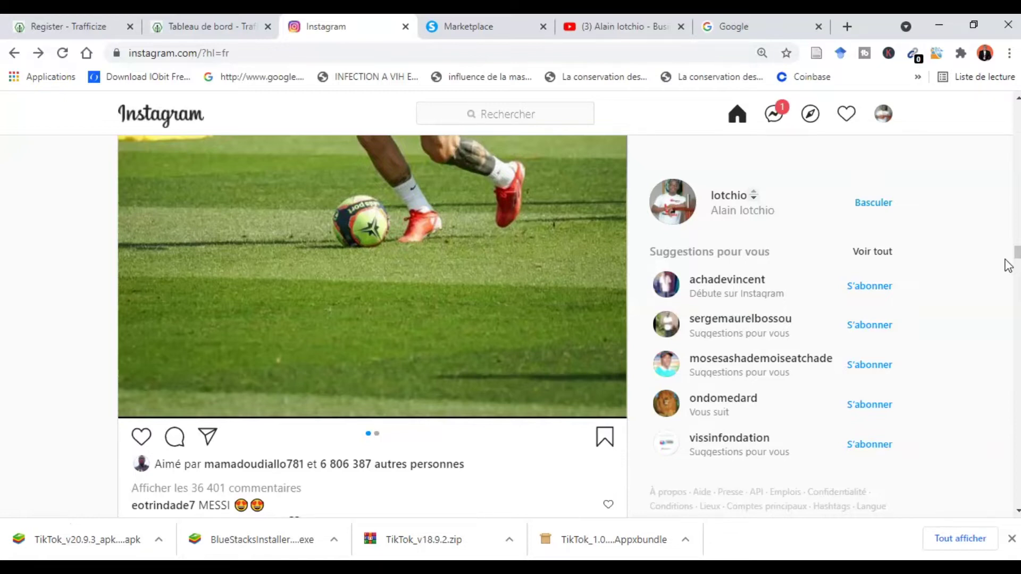
{"action": "left_click_drag", "start_coordinate": [1016, 255], "coordinate": [1016, 128]}
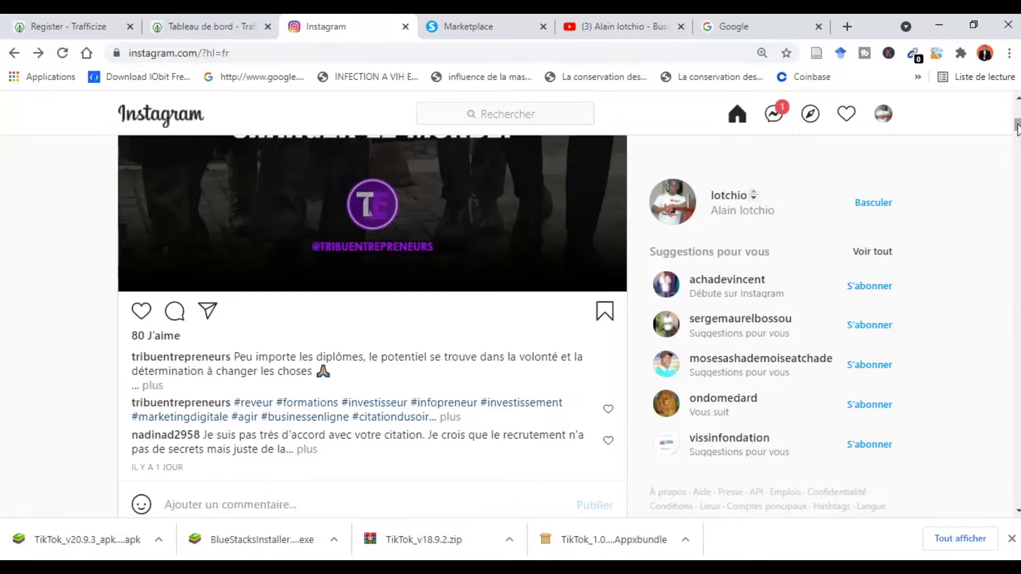
{"action": "left_click_drag", "start_coordinate": [1016, 128], "coordinate": [1017, 116]}
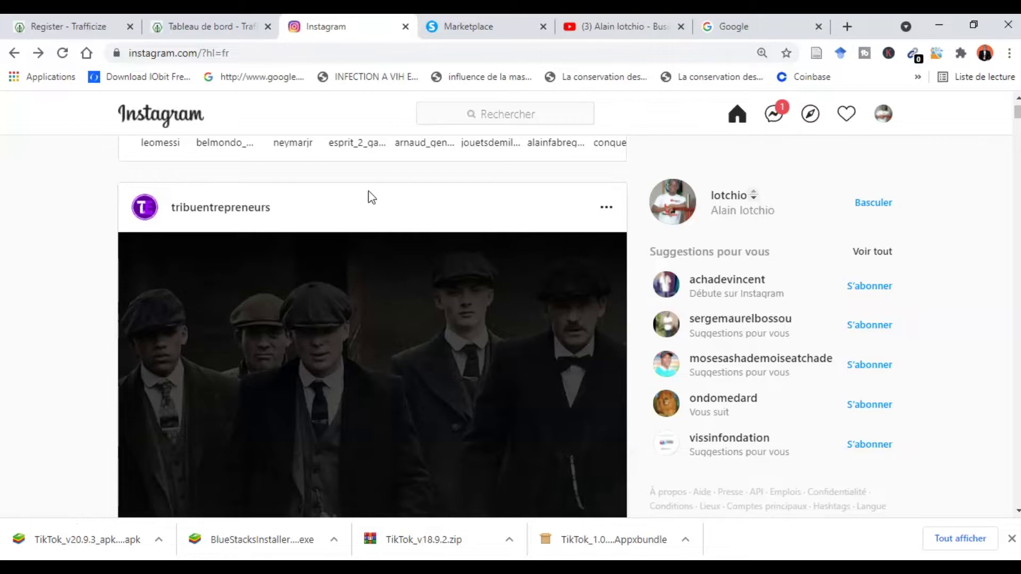
{"action": "left_click", "coordinate": [146, 211]}
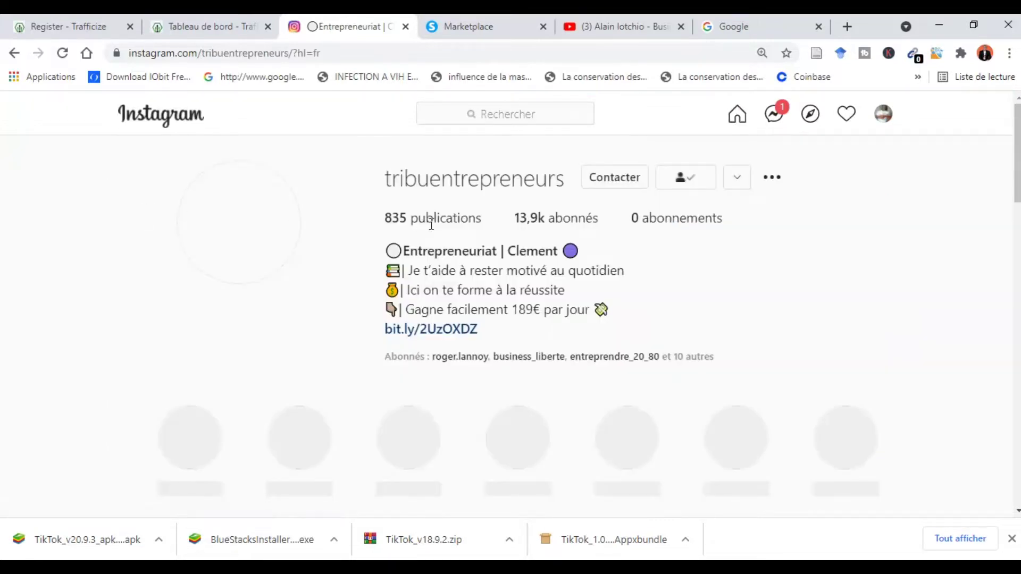
{"action": "mouse_move", "coordinate": [533, 230]}
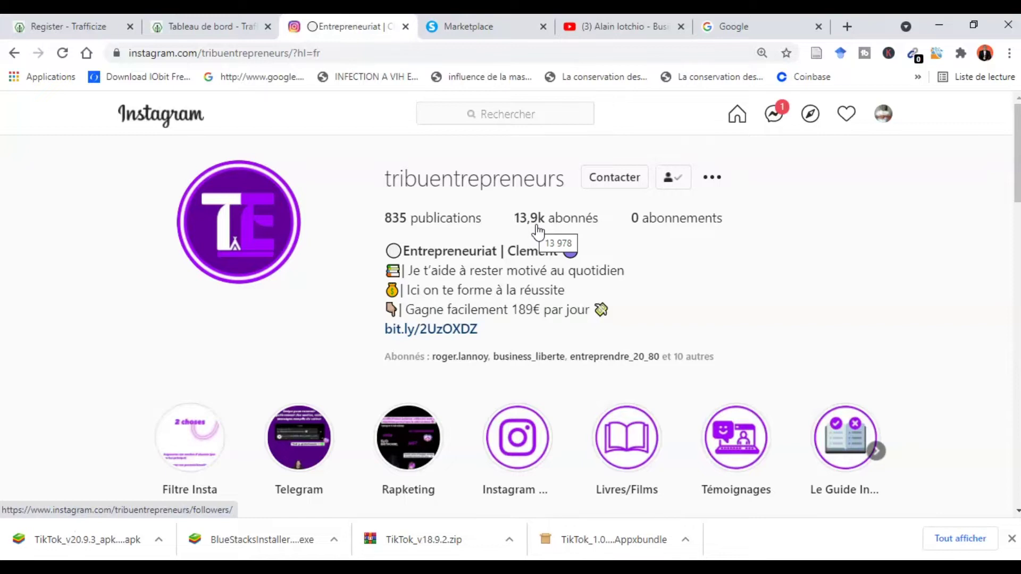
- View the page behind the bit.ly link in the tribuentrepreneurs bio, and return to the Instagram home feed
{"action": "left_click", "coordinate": [425, 335]}
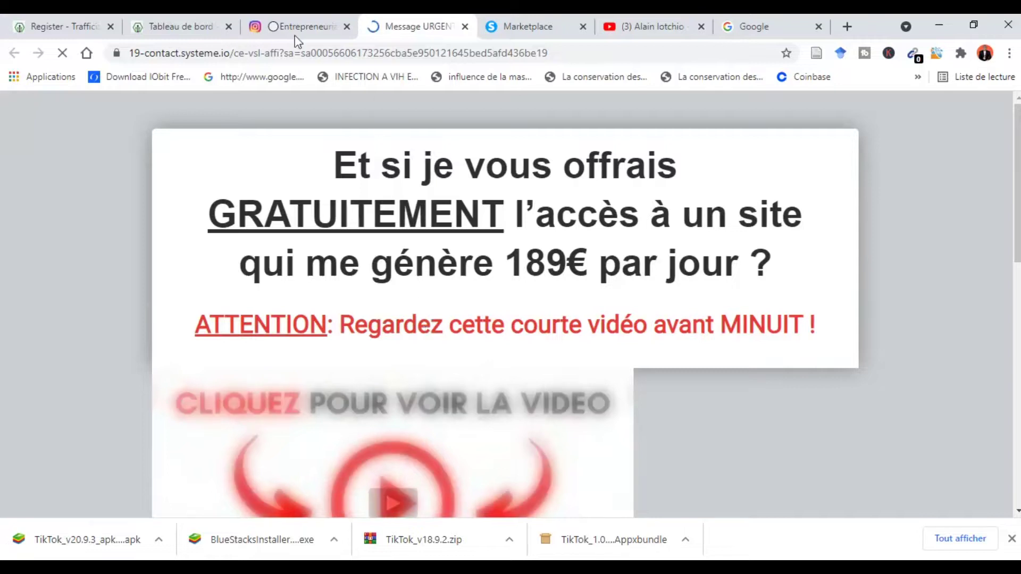
{"action": "left_click", "coordinate": [274, 19]}
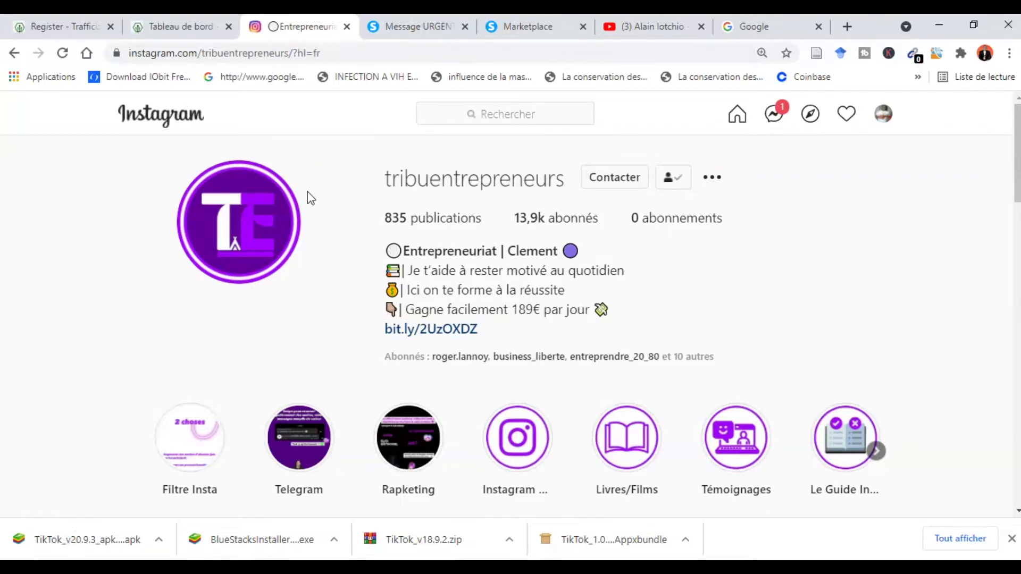
{"action": "left_click", "coordinate": [13, 54]}
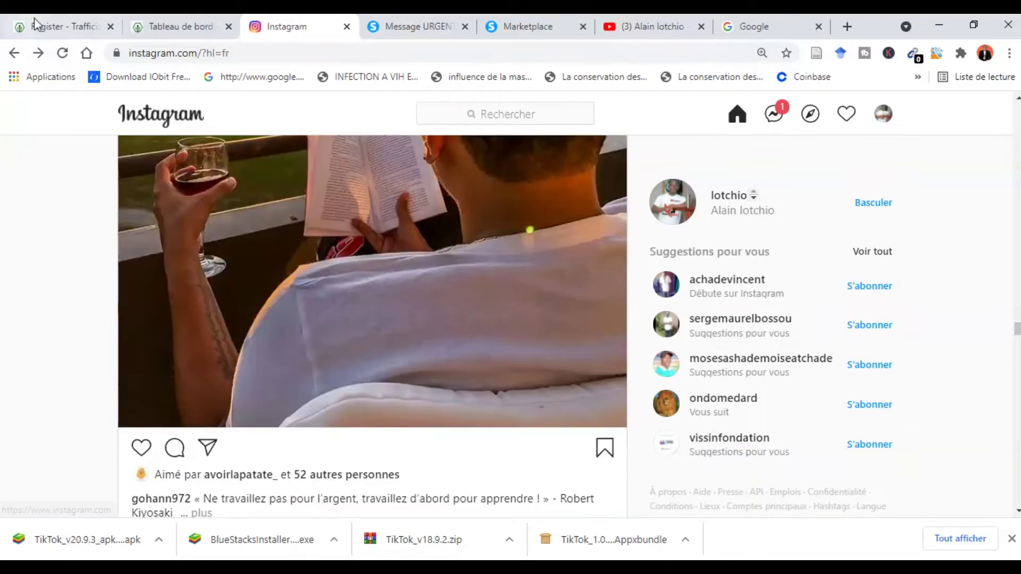
- Switch to the Trafficize registration page and review the fields of its Register form
{"action": "left_click", "coordinate": [71, 27]}
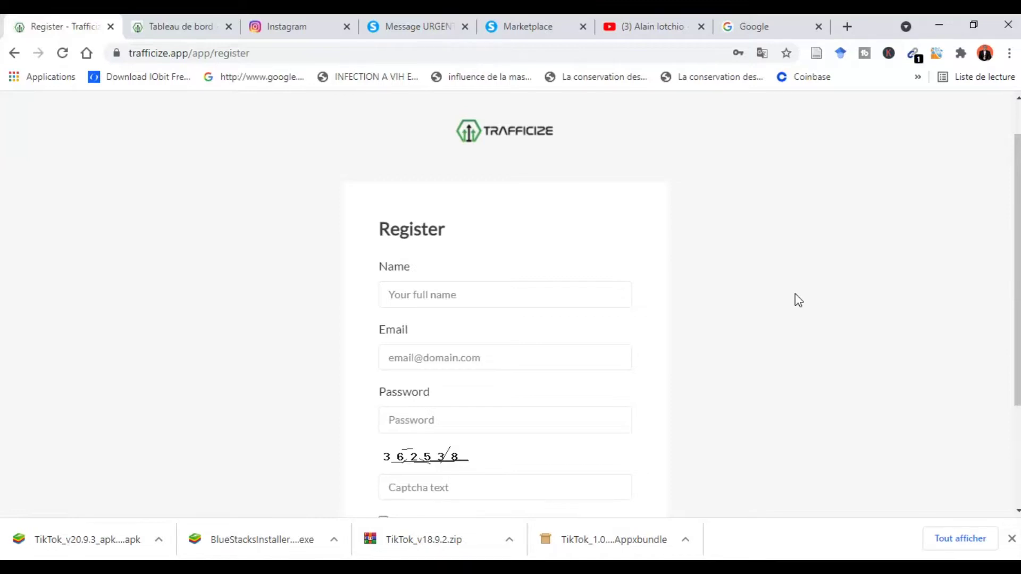
{"action": "scroll", "coordinate": [1018, 287], "scroll_direction": "down", "scroll_amount": 2}
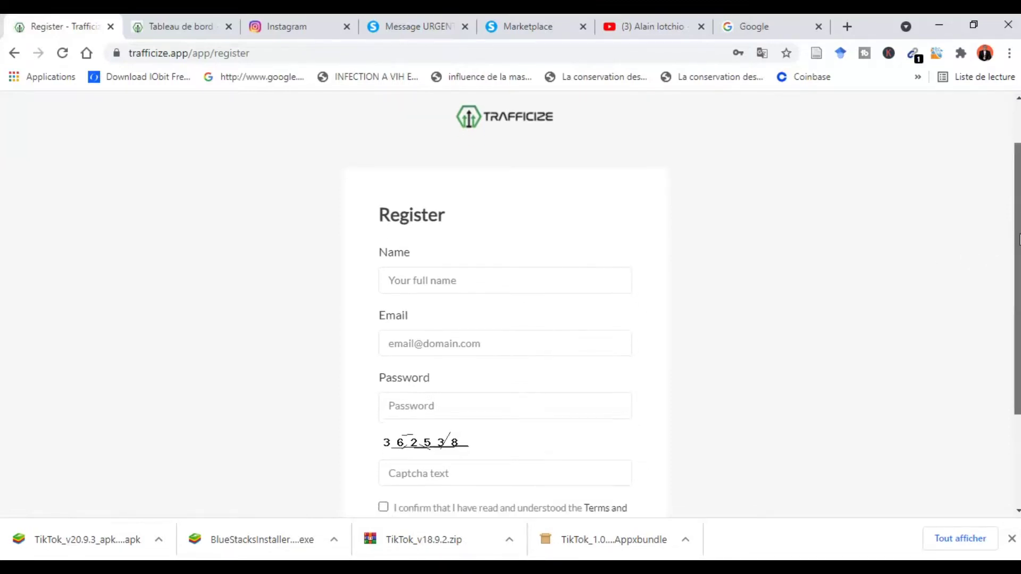
{"action": "left_click_drag", "start_coordinate": [1019, 289], "coordinate": [1019, 316]}
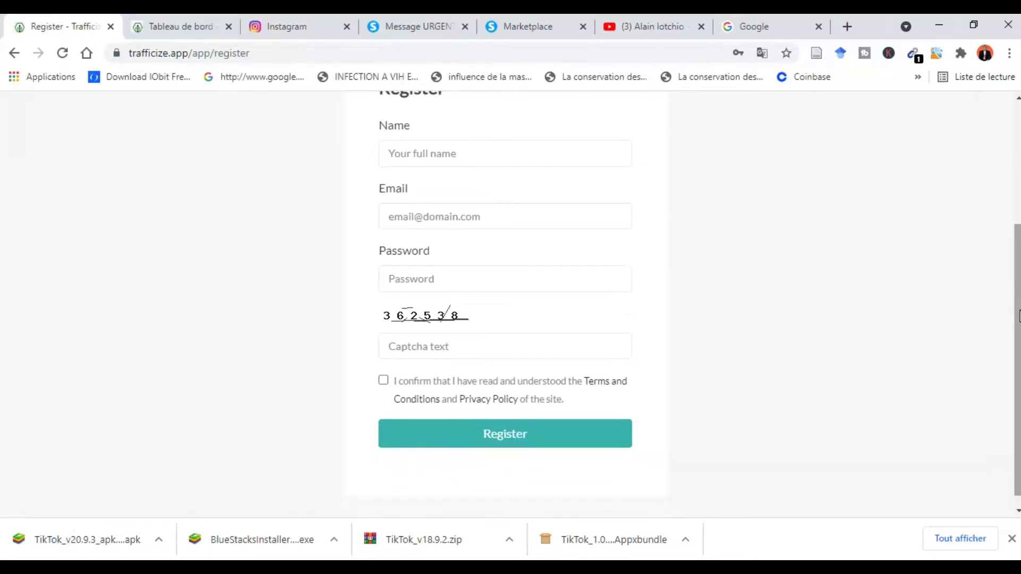
{"action": "left_click_drag", "start_coordinate": [1017, 316], "coordinate": [1005, 285]}
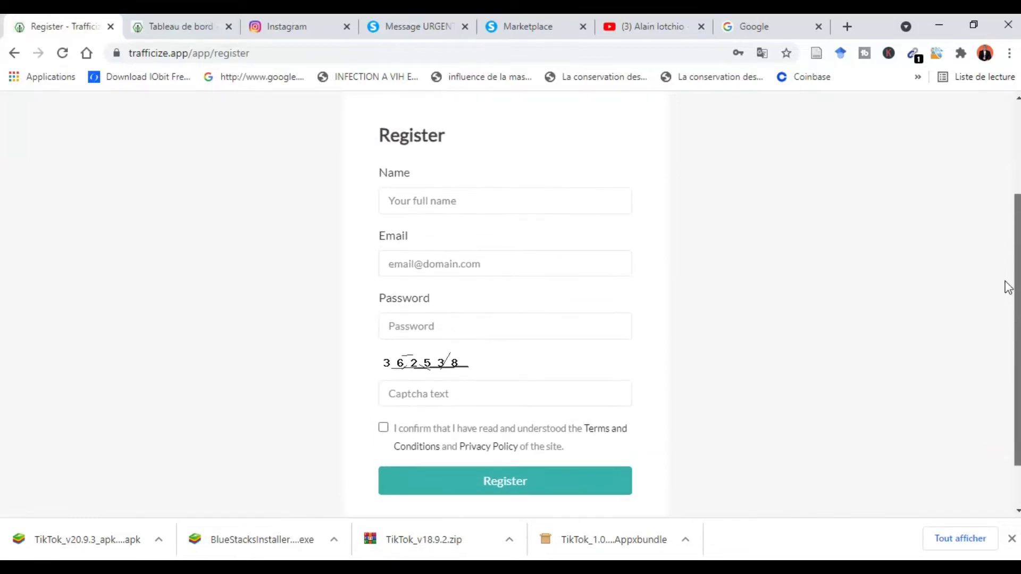
- Look over the new account's Trafficize dashboard and its projects section, glancing at the open sales page and Instagram feed
{"action": "left_click", "coordinate": [183, 29]}
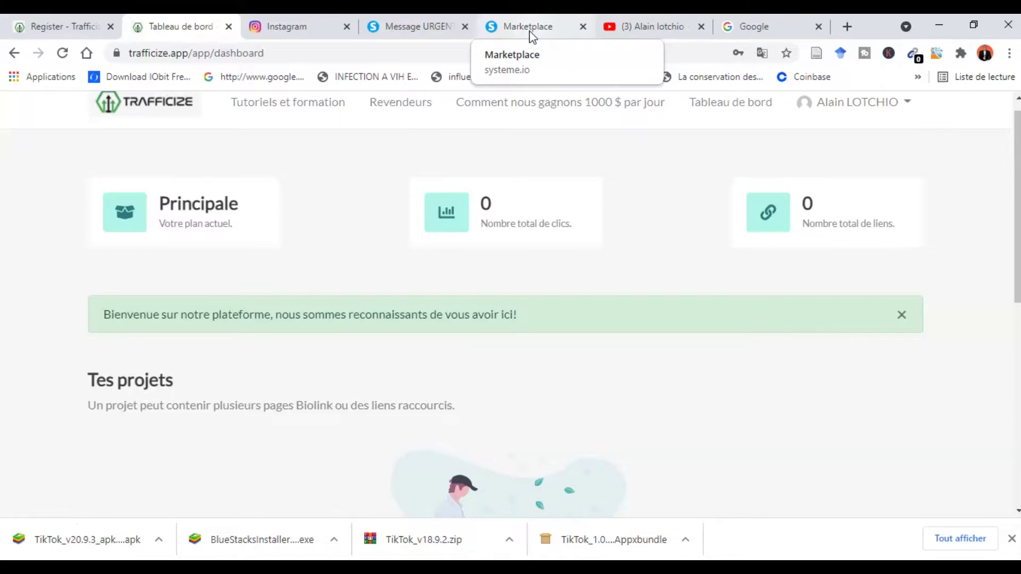
{"action": "left_click", "coordinate": [412, 27]}
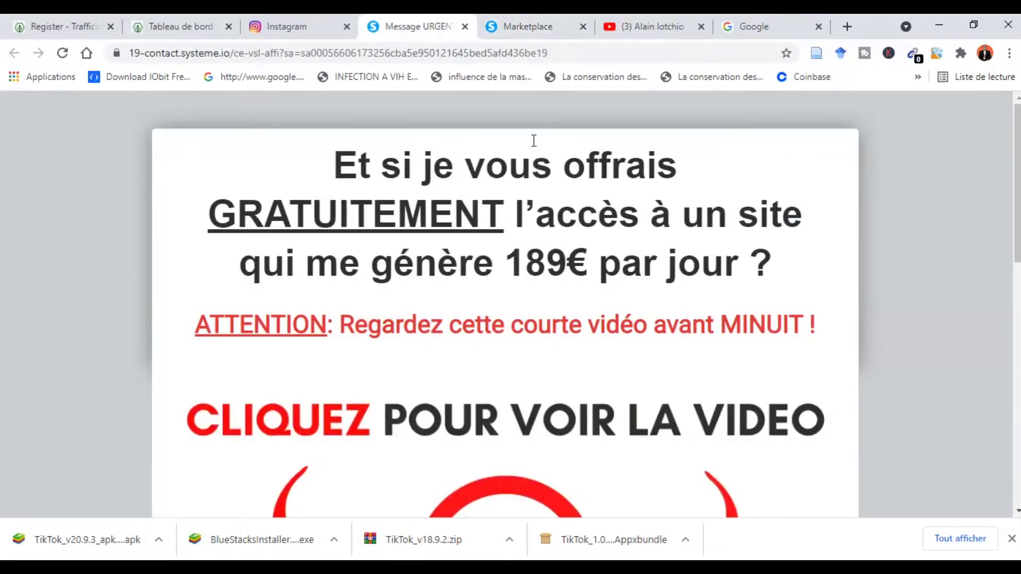
{"action": "left_click", "coordinate": [268, 30]}
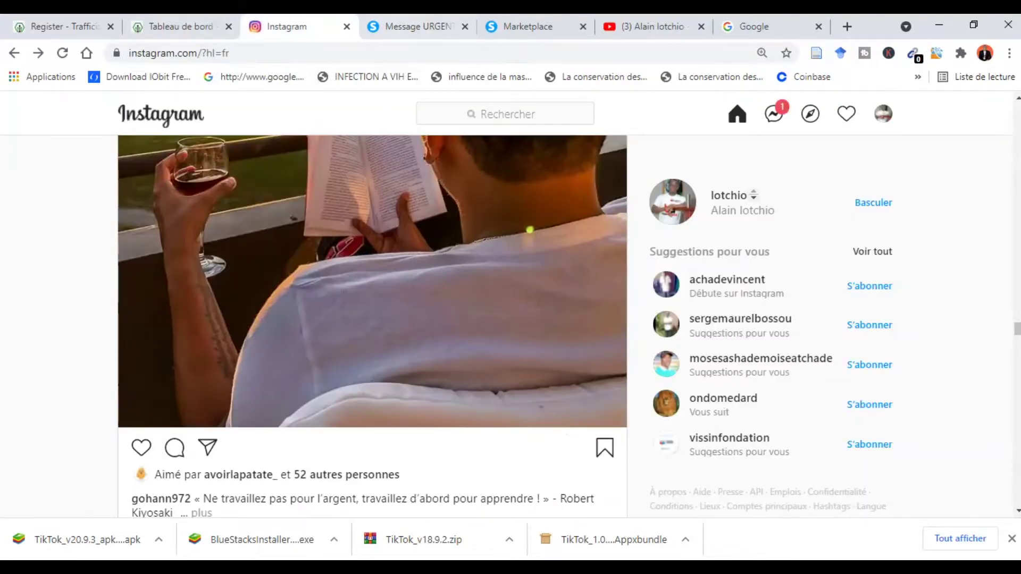
{"action": "left_click", "coordinate": [194, 27]}
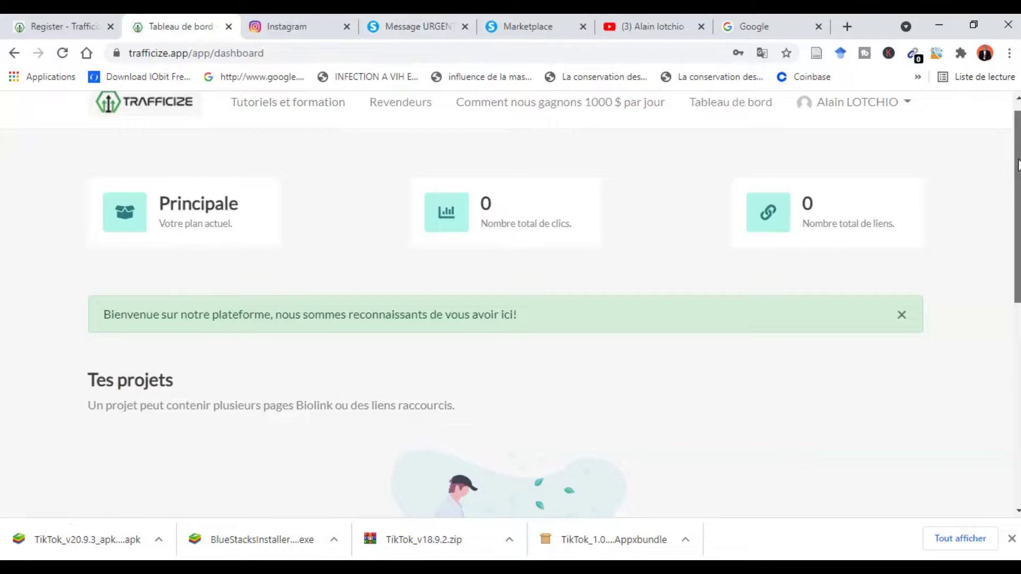
{"action": "scroll", "coordinate": [1017, 165], "scroll_direction": "down", "scroll_amount": 3}
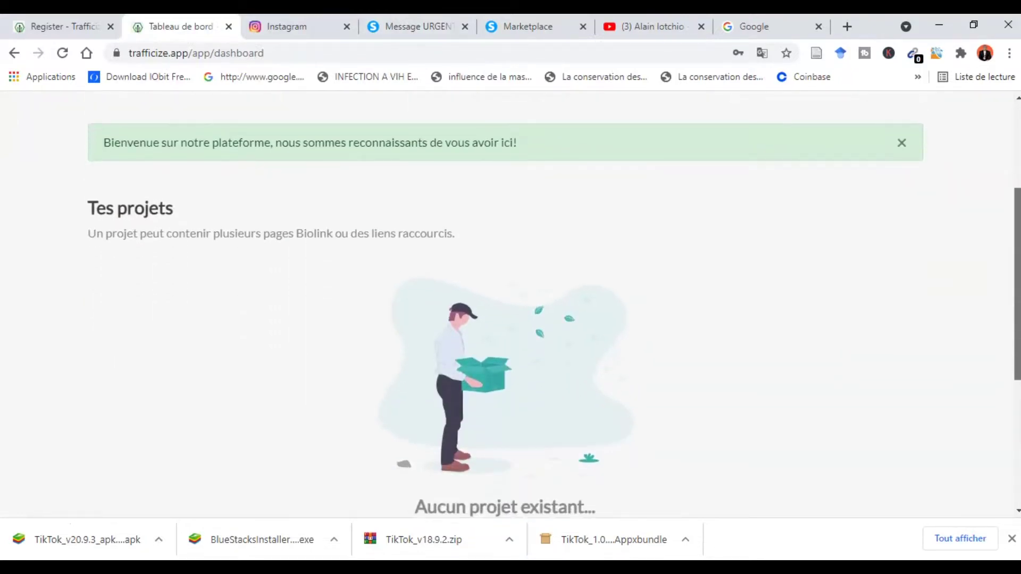
{"action": "scroll", "coordinate": [510, 303], "scroll_direction": "up", "scroll_amount": 2}
{"action": "left_click_drag", "start_coordinate": [1018, 206], "coordinate": [1017, 200]}
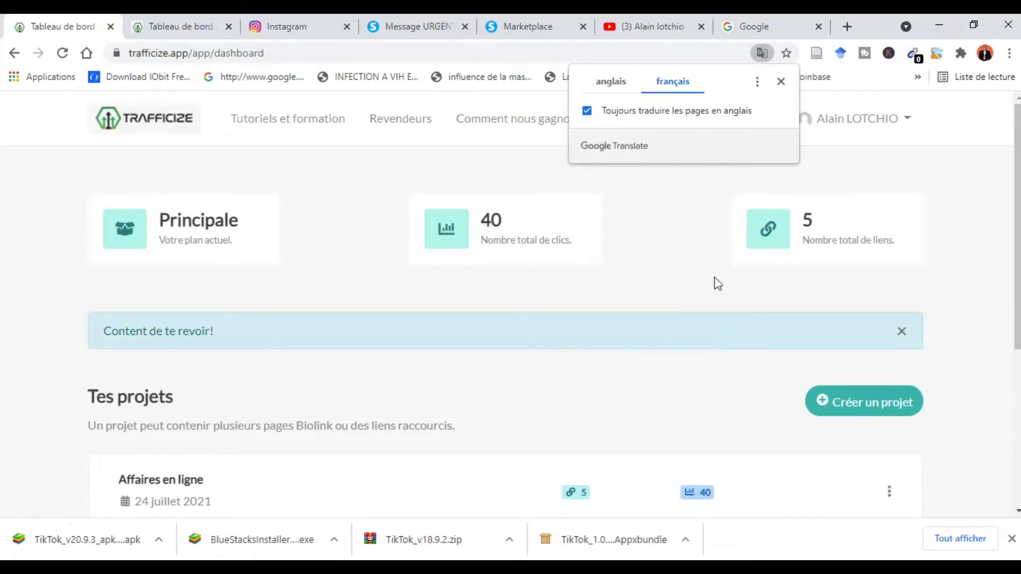
- Dismiss the translation popup and create a project named "Marketing digital" from the dashboard
{"action": "left_click", "coordinate": [780, 81]}
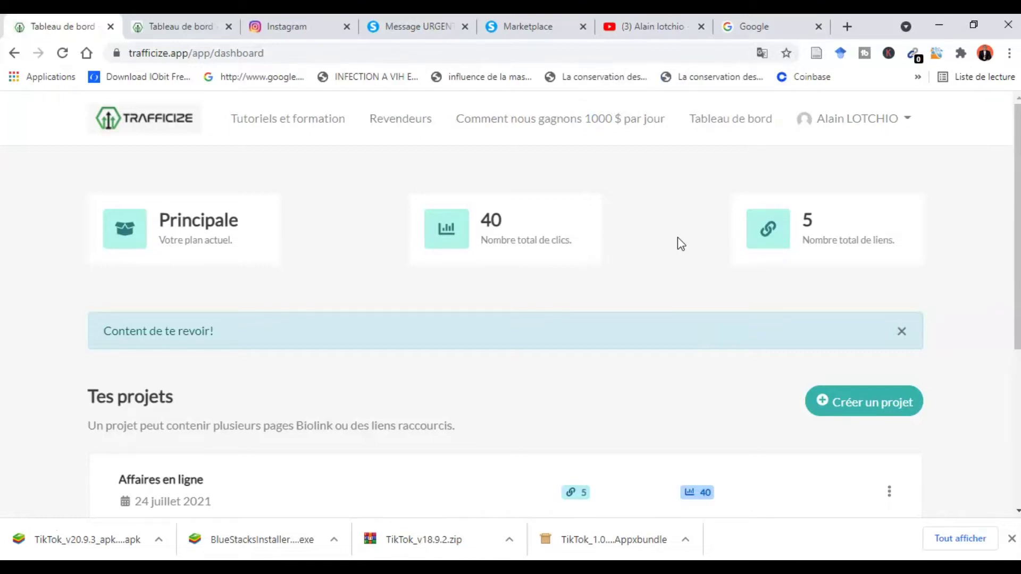
{"action": "left_click_drag", "start_coordinate": [1014, 207], "coordinate": [1017, 276]}
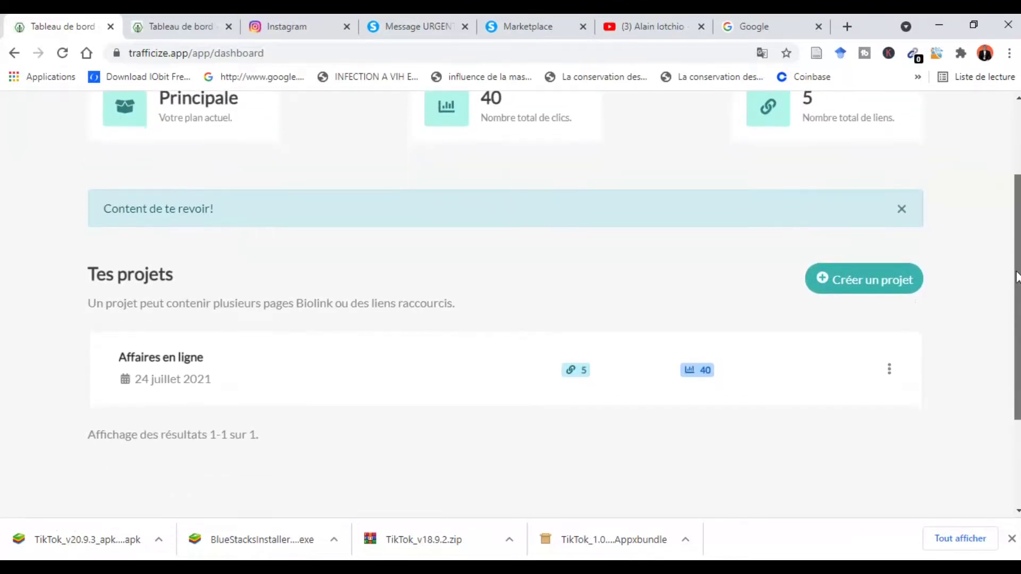
{"action": "left_click", "coordinate": [873, 290]}
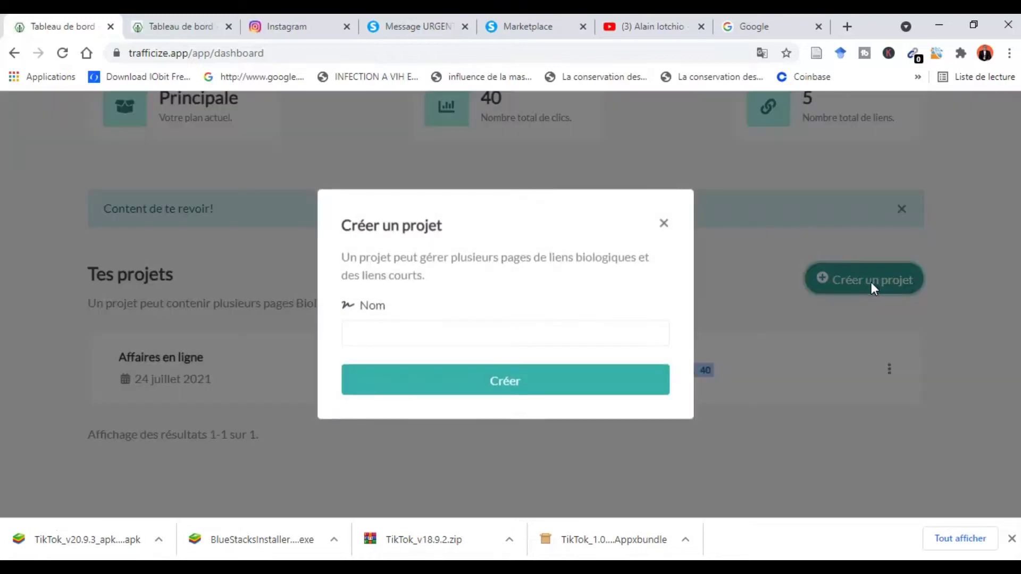
{"action": "left_click", "coordinate": [456, 335]}
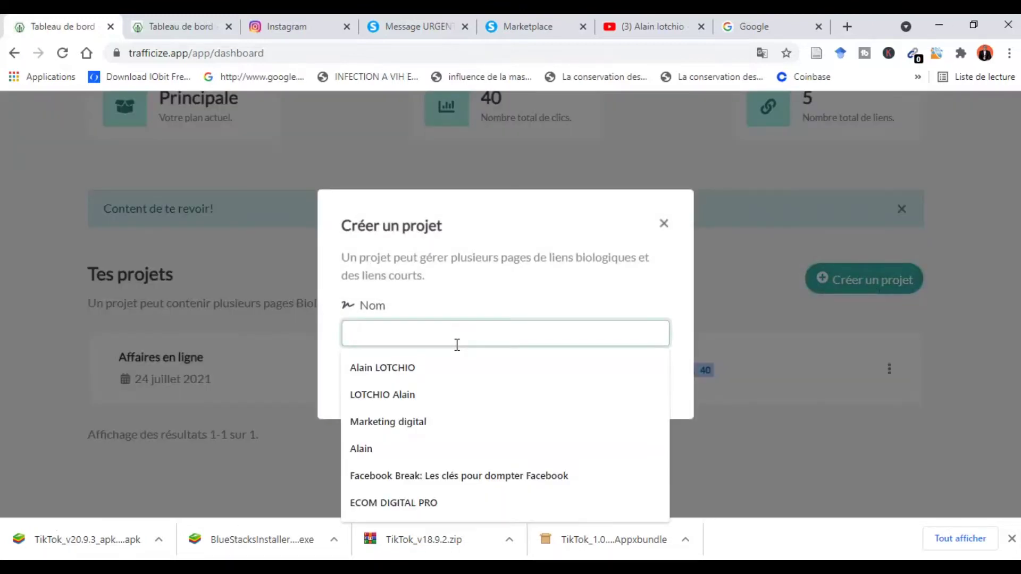
{"action": "left_click", "coordinate": [405, 423]}
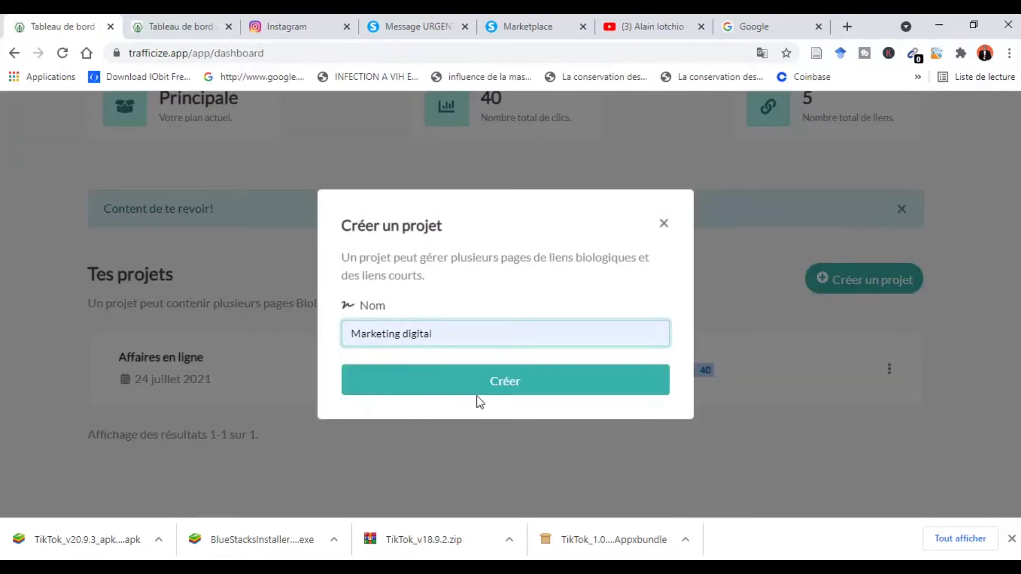
{"action": "left_click", "coordinate": [485, 391]}
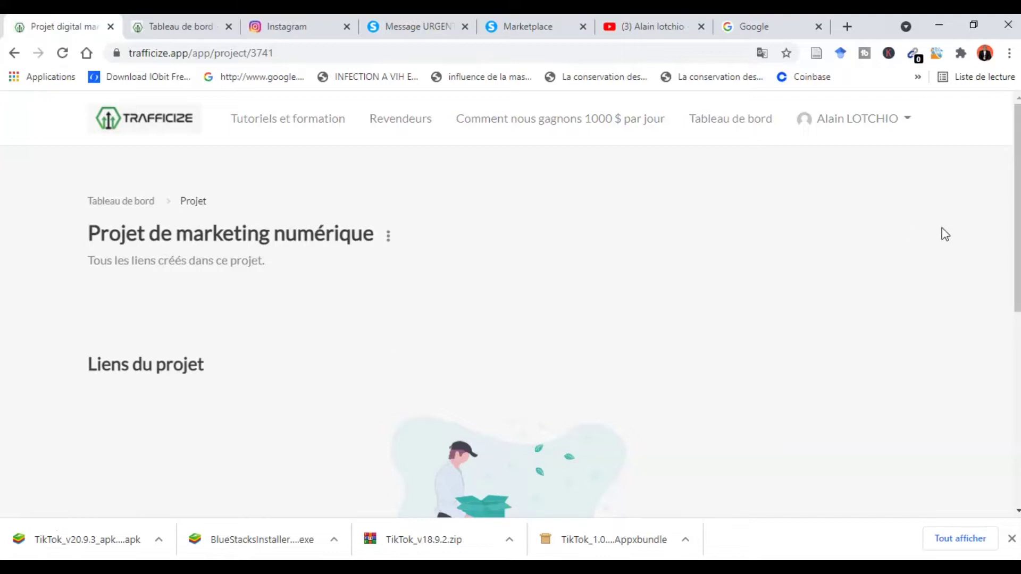
- Create a biolink page in the new project, leaving the custom alias empty for a random URL
{"action": "left_click_drag", "start_coordinate": [1017, 224], "coordinate": [991, 217]}
{"action": "left_click_drag", "start_coordinate": [1016, 158], "coordinate": [1019, 282]}
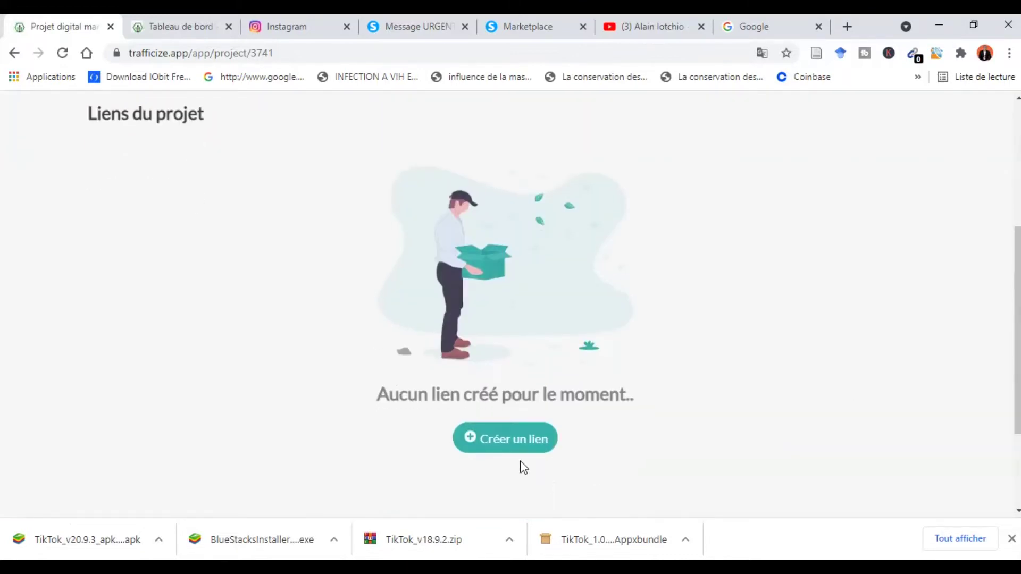
{"action": "left_click", "coordinate": [520, 452]}
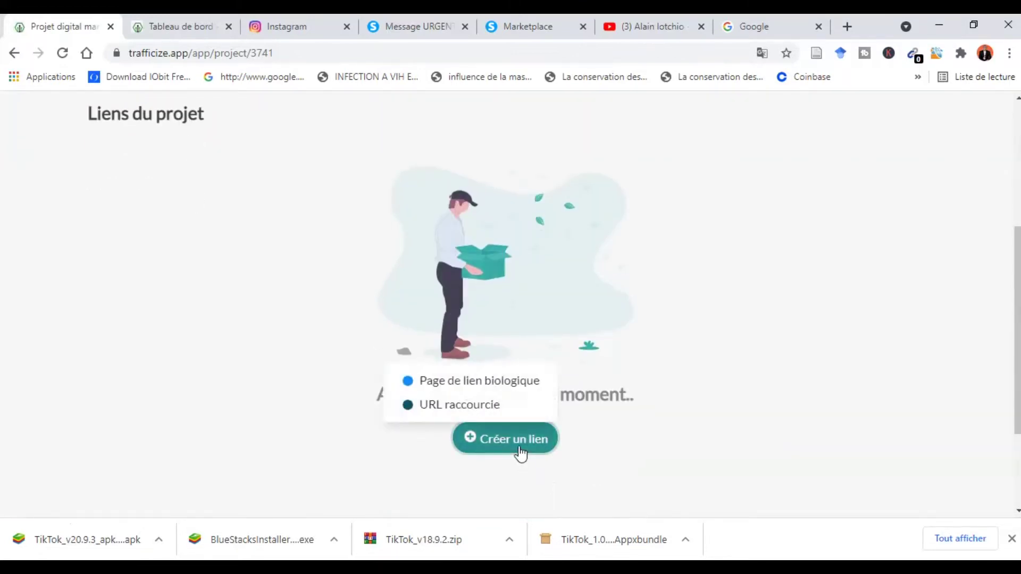
{"action": "left_click", "coordinate": [482, 382]}
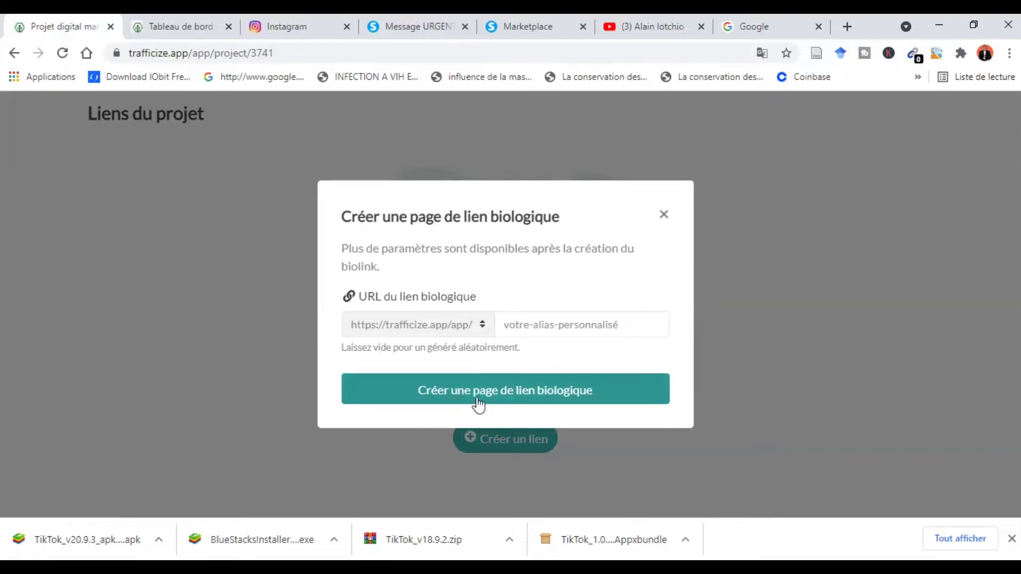
{"action": "left_click", "coordinate": [510, 390]}
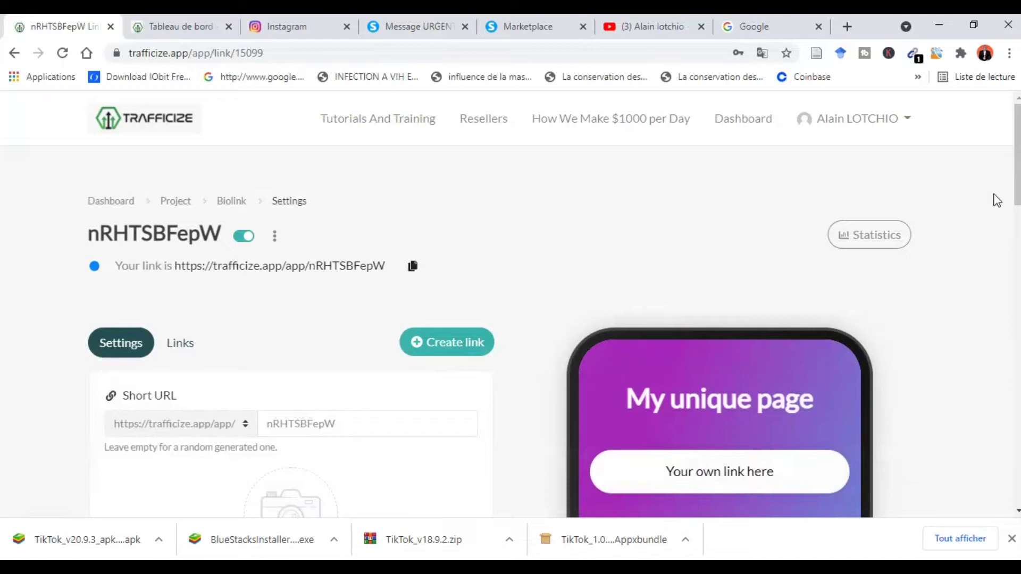
- Replace the biolink page's title with "PROJET AFFILIATION" in its settings
{"action": "left_click_drag", "start_coordinate": [1017, 183], "coordinate": [1017, 225]}
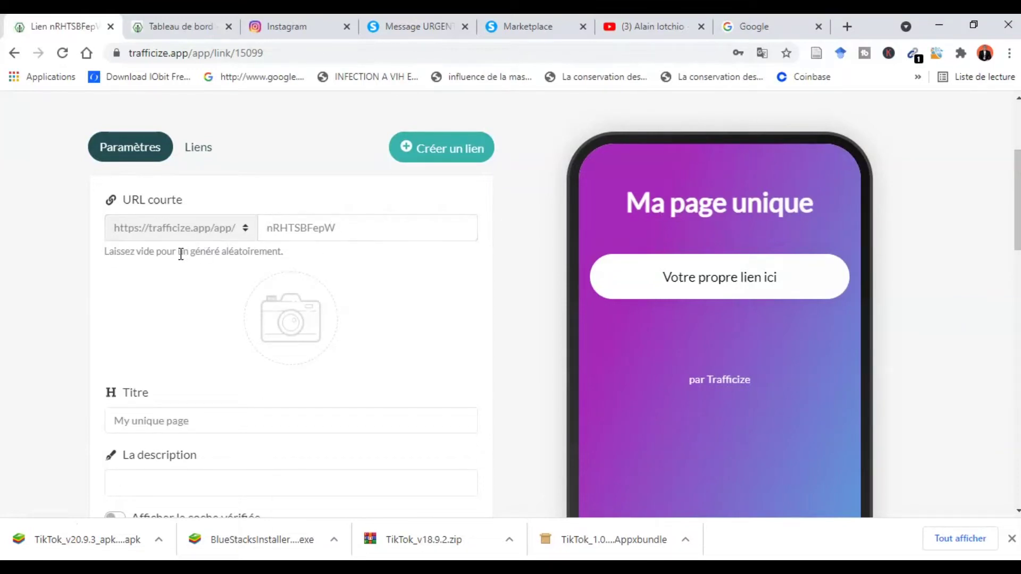
{"action": "left_click", "coordinate": [223, 429]}
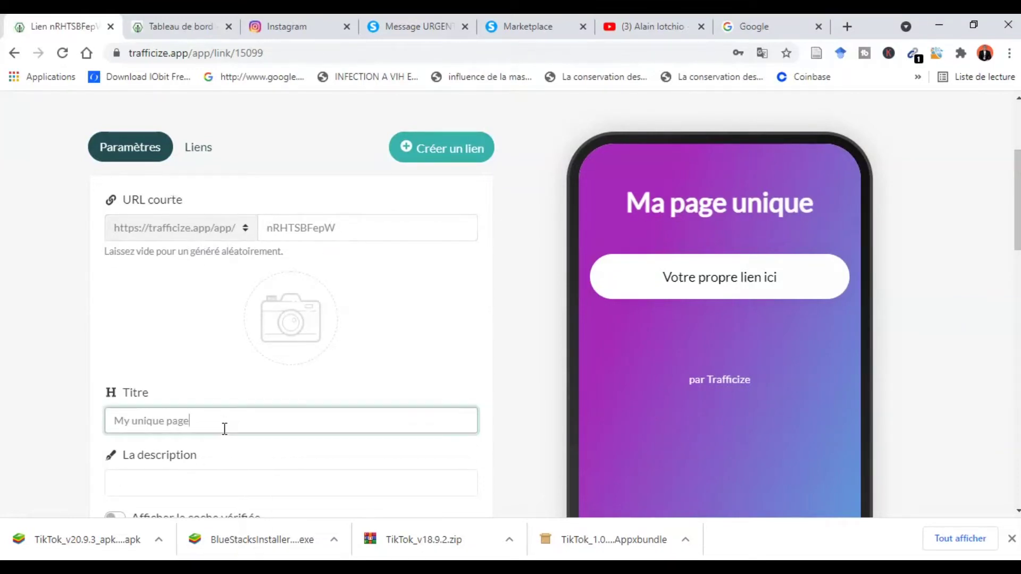
{"action": "key", "text": "BackSpace"}
{"action": "key", "text": "BackSpace"}
{"action": "key", "text": "BackSpace"}
{"action": "key", "text": "BackSpace"}
{"action": "key", "text": "BackSpace"}
{"action": "key", "text": "BackSpace"}
{"action": "key", "text": "BackSpace"}
{"action": "key", "text": "BackSpace"}
{"action": "key", "text": "BackSpace"}
{"action": "key", "text": "BackSpace"}
{"action": "key", "text": "BackSpace"}
{"action": "key", "text": "BackSpace"}
{"action": "key", "text": "BackSpace"}
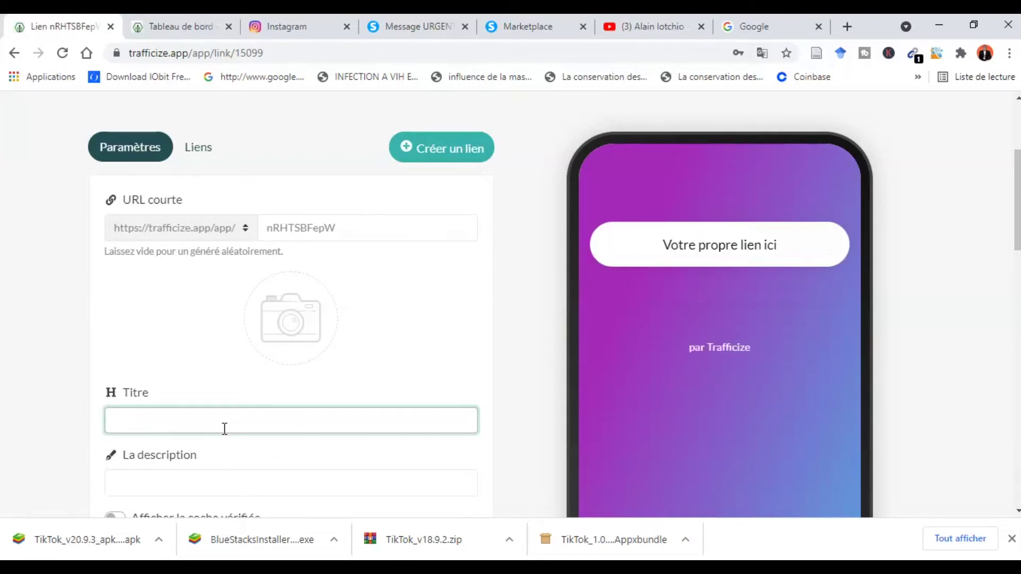
{"action": "type", "text": "PROJET AFFILIATIO"}
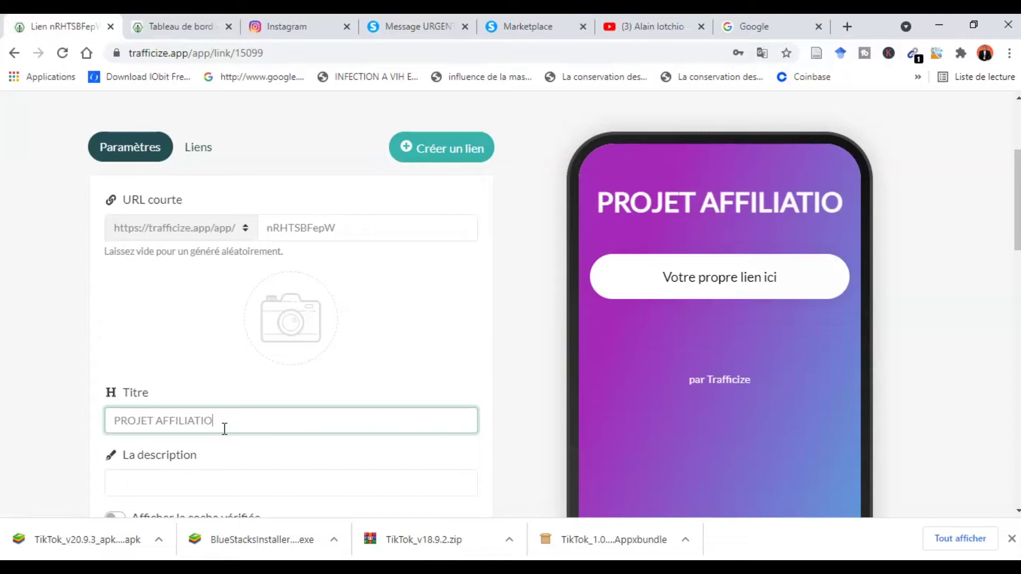
{"action": "type", "text": "N"}
- Upload the PNG beginning "+85% DE TON INVESTISSEMENT AVEC CE" from Téléchargements as the biolink page's profile image
{"action": "left_click", "coordinate": [291, 316]}
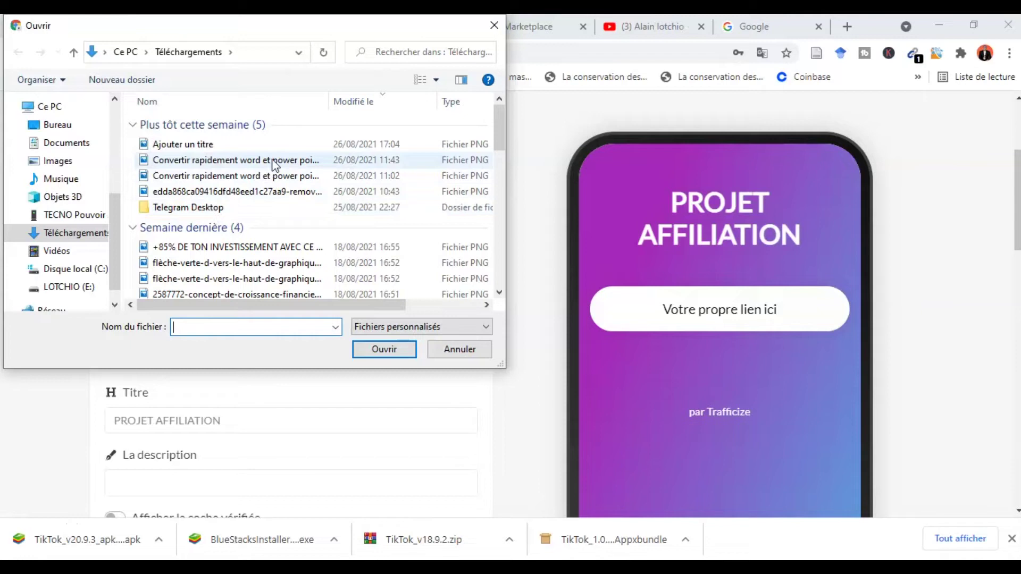
{"action": "left_click", "coordinate": [227, 246]}
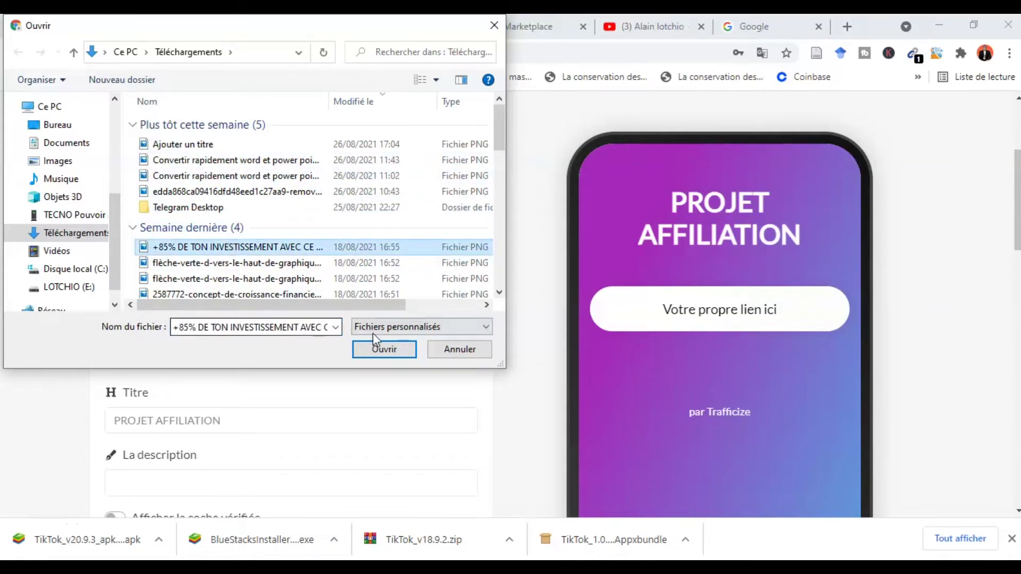
{"action": "left_click", "coordinate": [382, 349]}
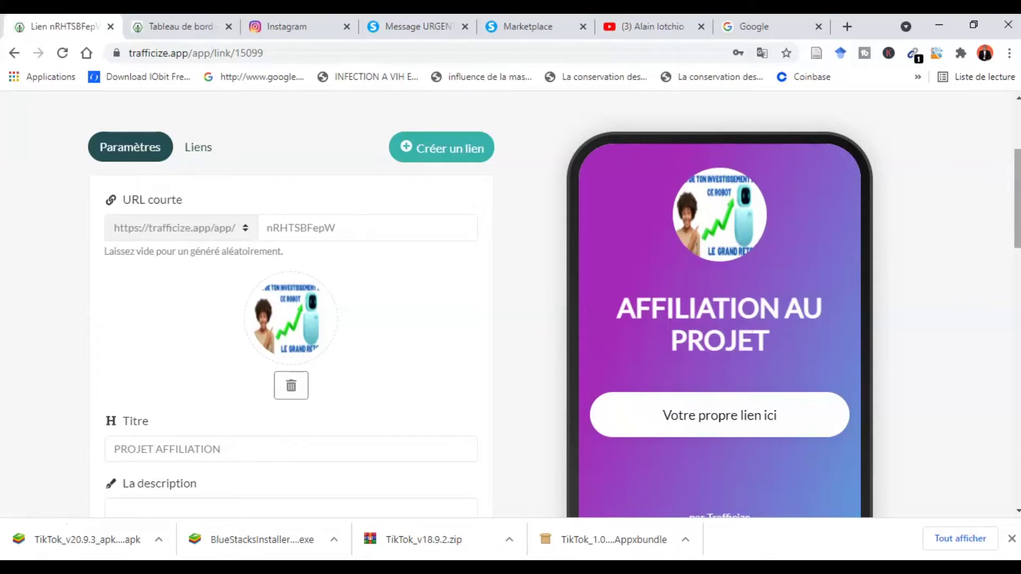
- Fill the page description with "J'accompagne les entrepreneurs web à générer plus de revenus sur internet"
{"action": "left_click_drag", "start_coordinate": [1016, 213], "coordinate": [1017, 257]}
{"action": "left_click", "coordinate": [234, 335]}
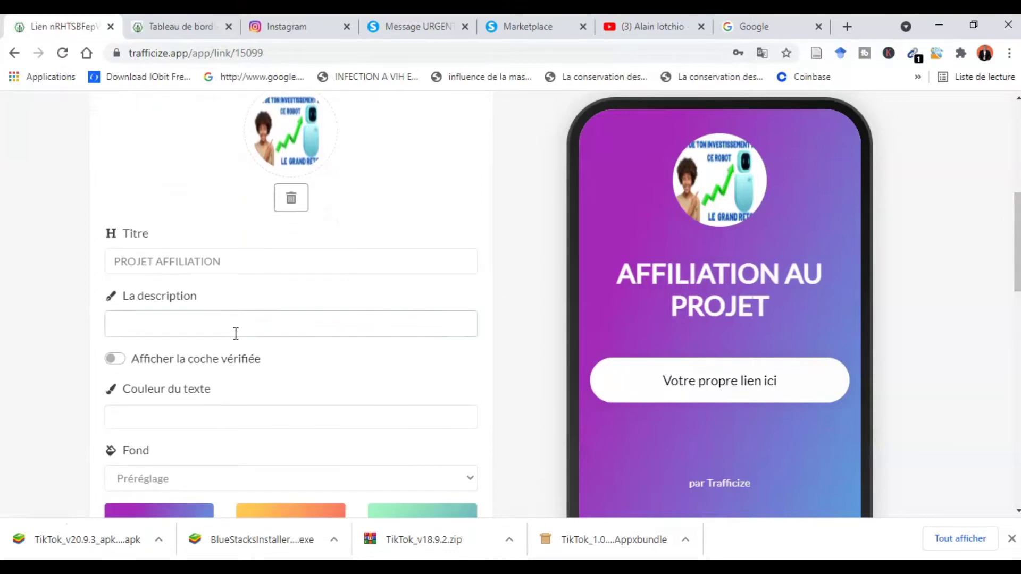
{"action": "left_click", "coordinate": [235, 358]}
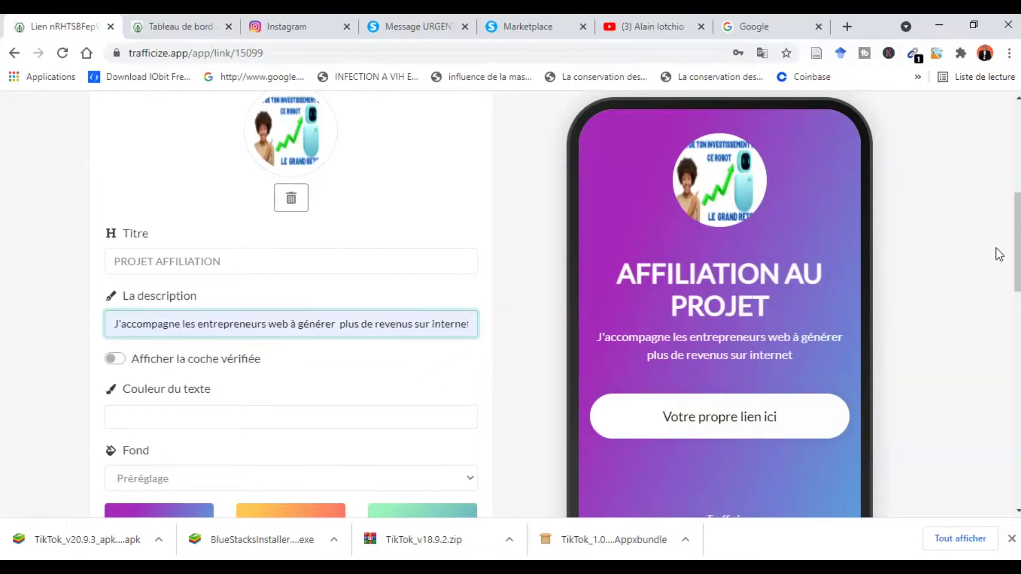
- Set the page's text color to the red #D00F0F
{"action": "left_click_drag", "start_coordinate": [1015, 255], "coordinate": [1017, 282]}
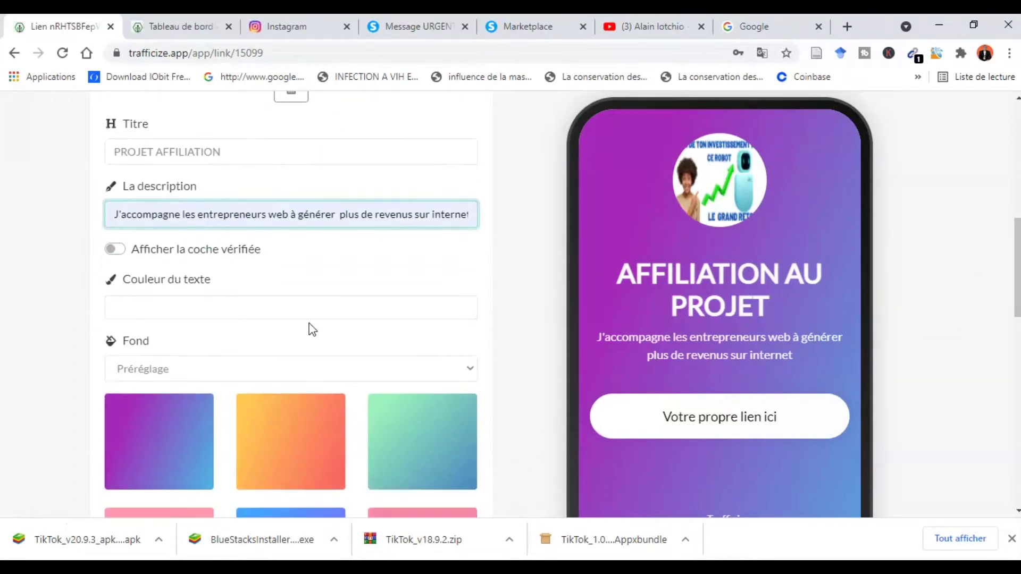
{"action": "left_click", "coordinate": [118, 303]}
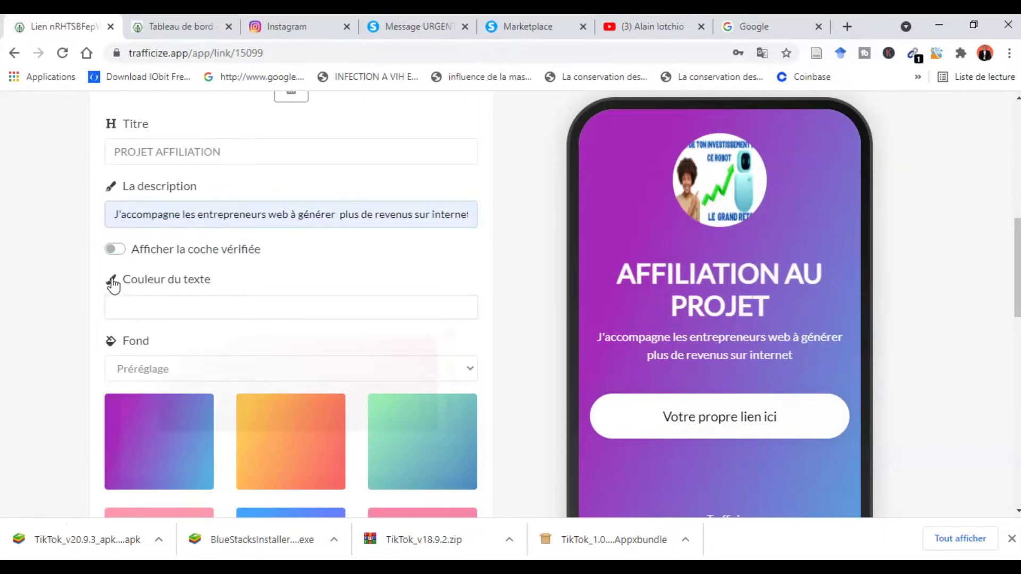
{"action": "left_click", "coordinate": [137, 313]}
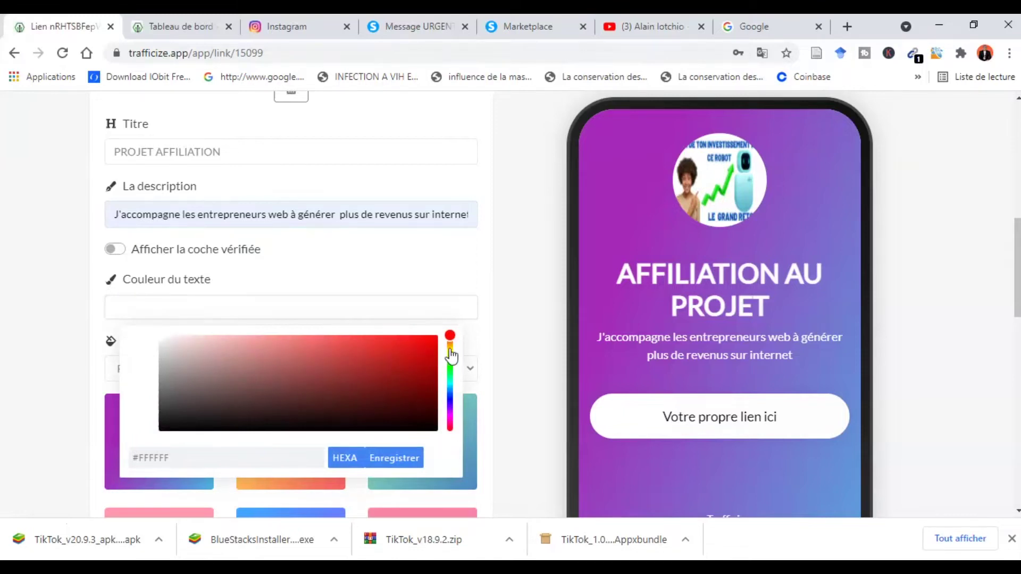
{"action": "left_click", "coordinate": [418, 353]}
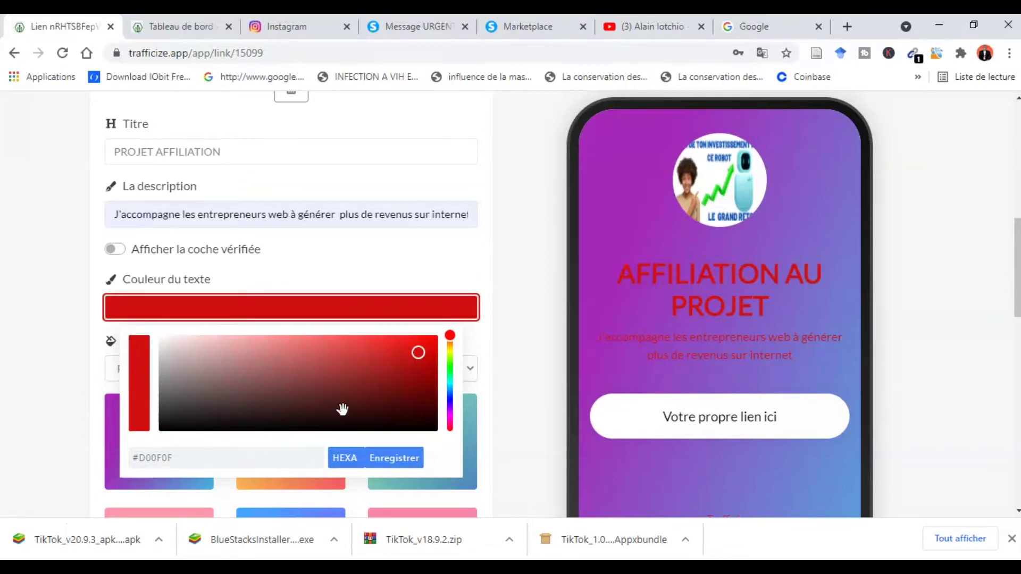
{"action": "left_click", "coordinate": [120, 282]}
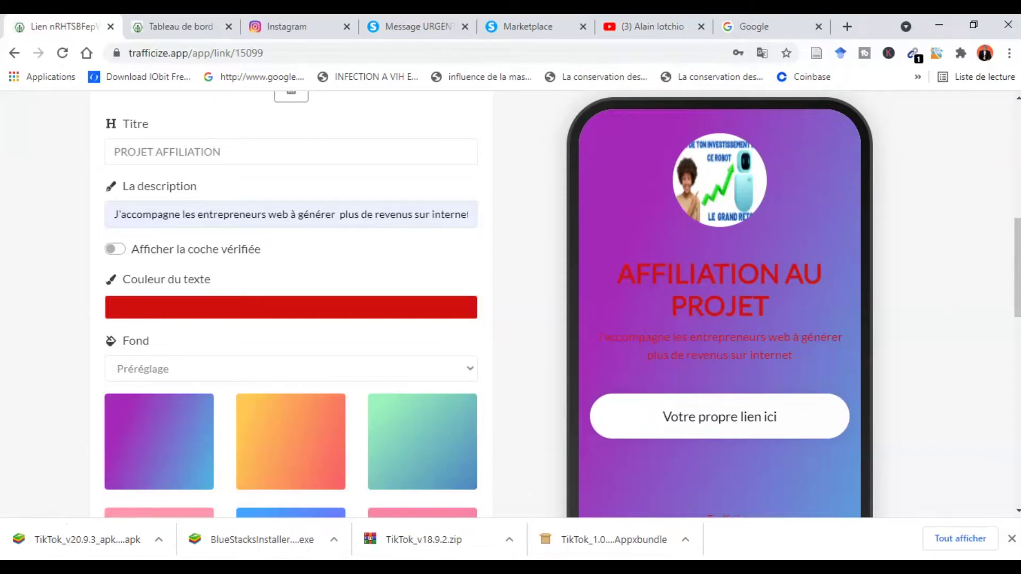
- Change the page's text color to the pale grey #E4DBDB
{"action": "scroll", "coordinate": [291, 308], "scroll_direction": "down", "scroll_amount": 5}
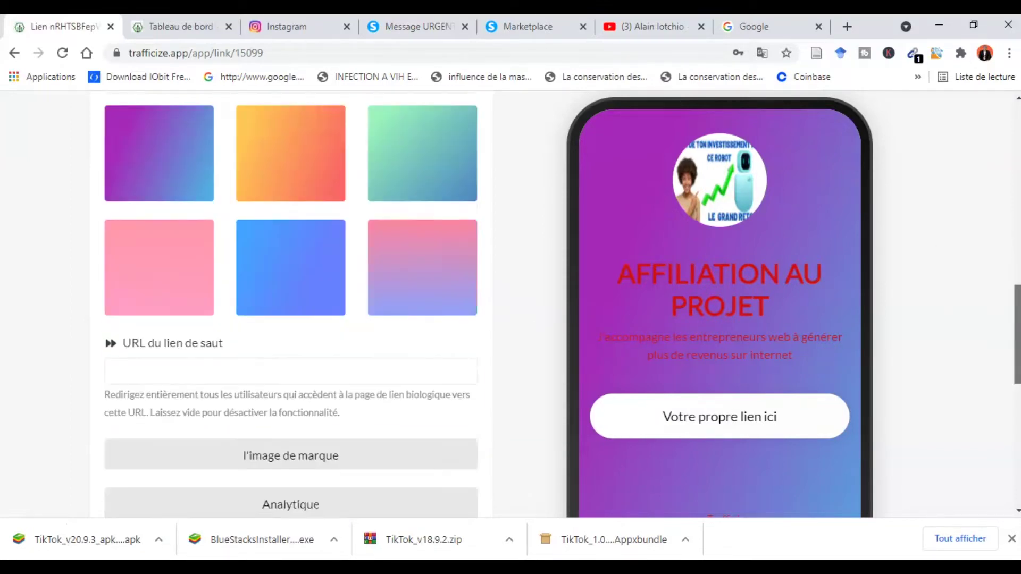
{"action": "scroll", "coordinate": [472, 248], "scroll_direction": "down", "scroll_amount": 2}
{"action": "scroll", "coordinate": [472, 249], "scroll_direction": "up", "scroll_amount": 6}
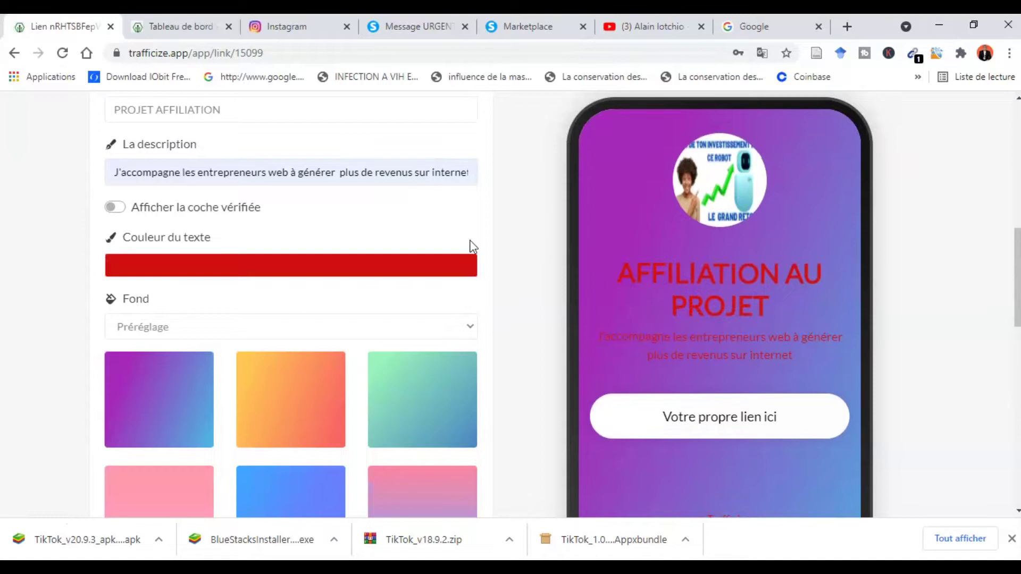
{"action": "left_click", "coordinate": [401, 271]}
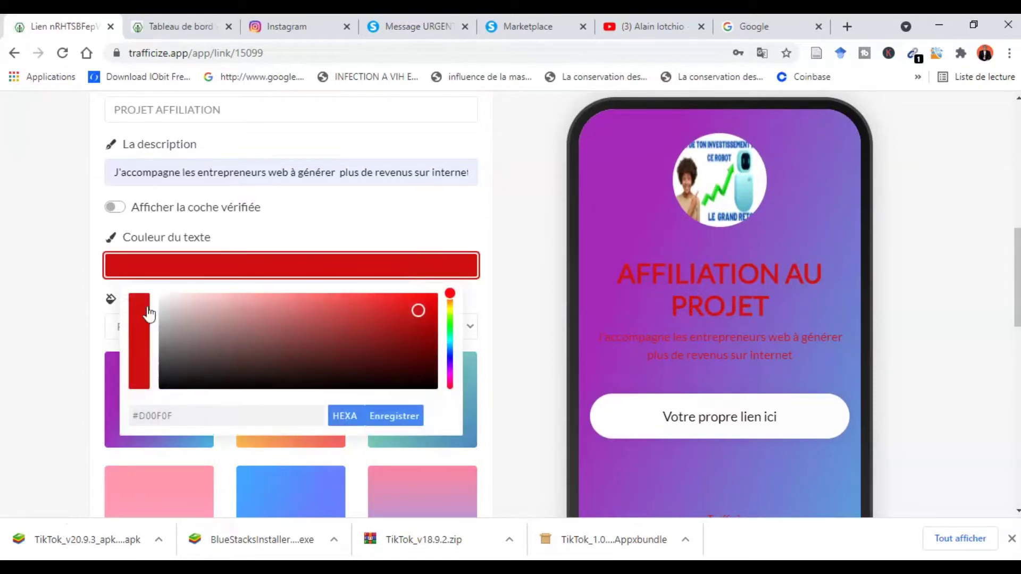
{"action": "left_click", "coordinate": [170, 302]}
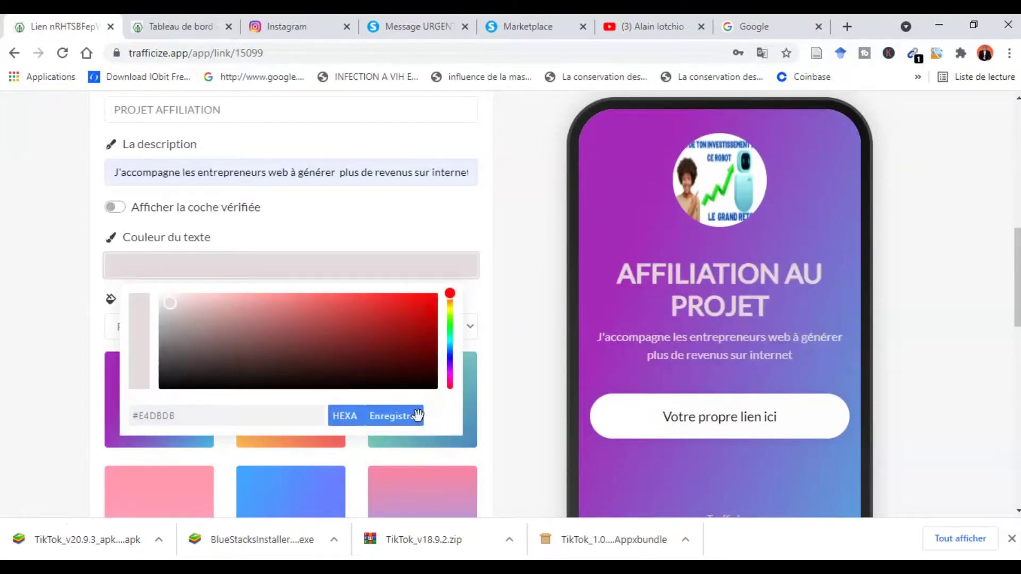
{"action": "left_click", "coordinate": [518, 376]}
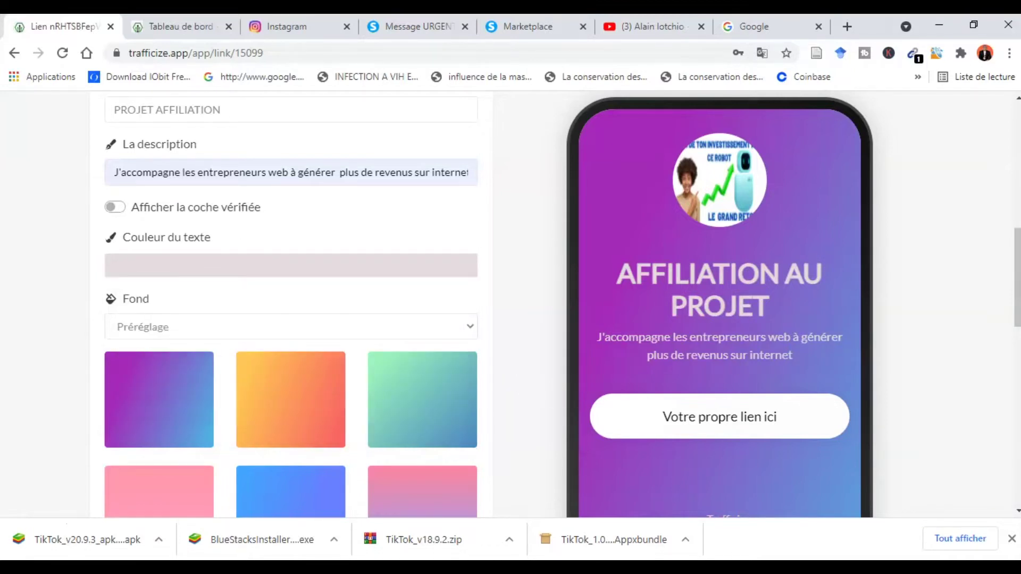
- Leave the jump link URL empty and expand the social networks settings down to the contact fields
{"action": "left_click_drag", "start_coordinate": [1017, 277], "coordinate": [1017, 353]}
{"action": "left_click", "coordinate": [326, 295]}
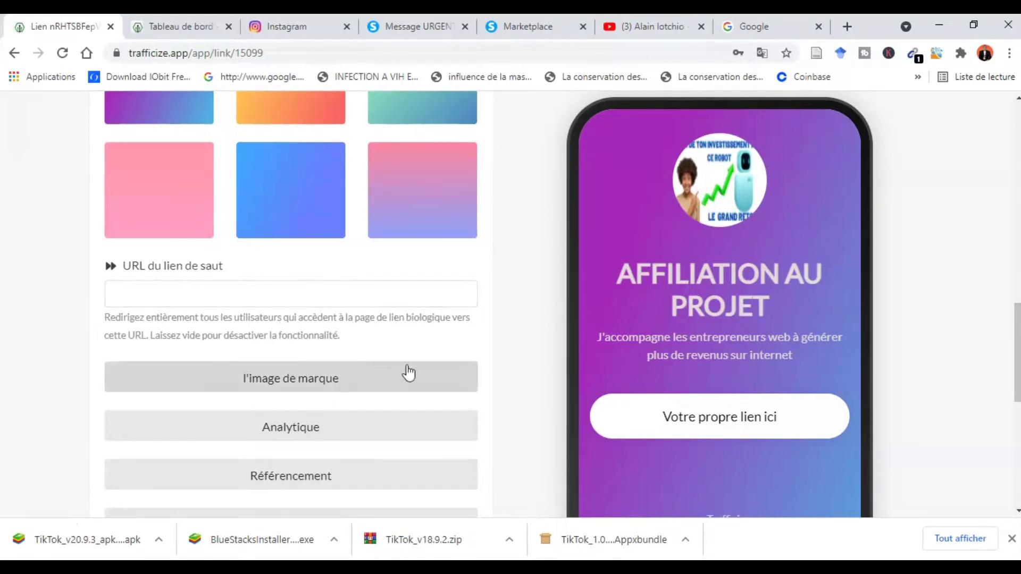
{"action": "left_click_drag", "start_coordinate": [1017, 344], "coordinate": [1016, 377]}
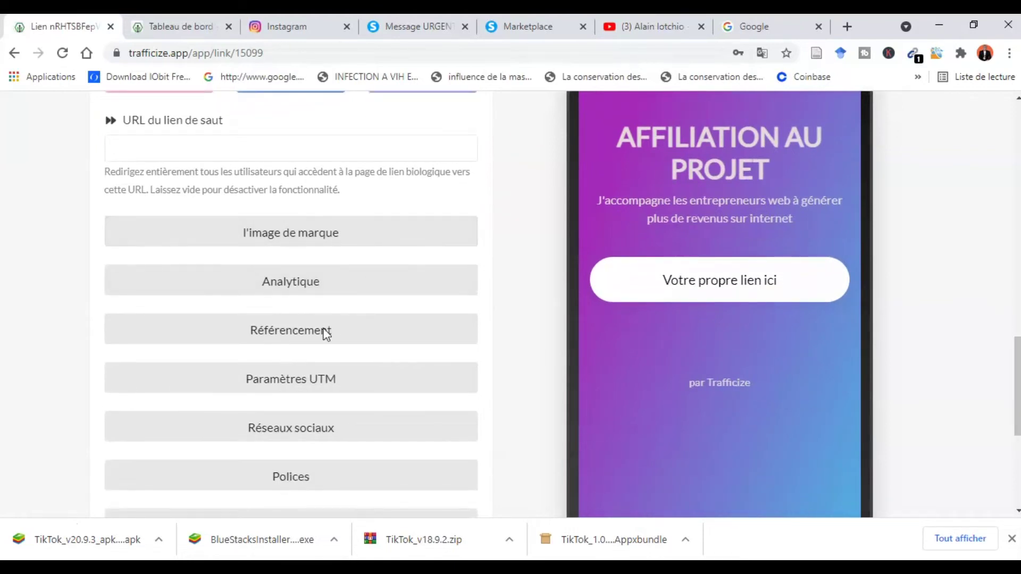
{"action": "left_click", "coordinate": [291, 441]}
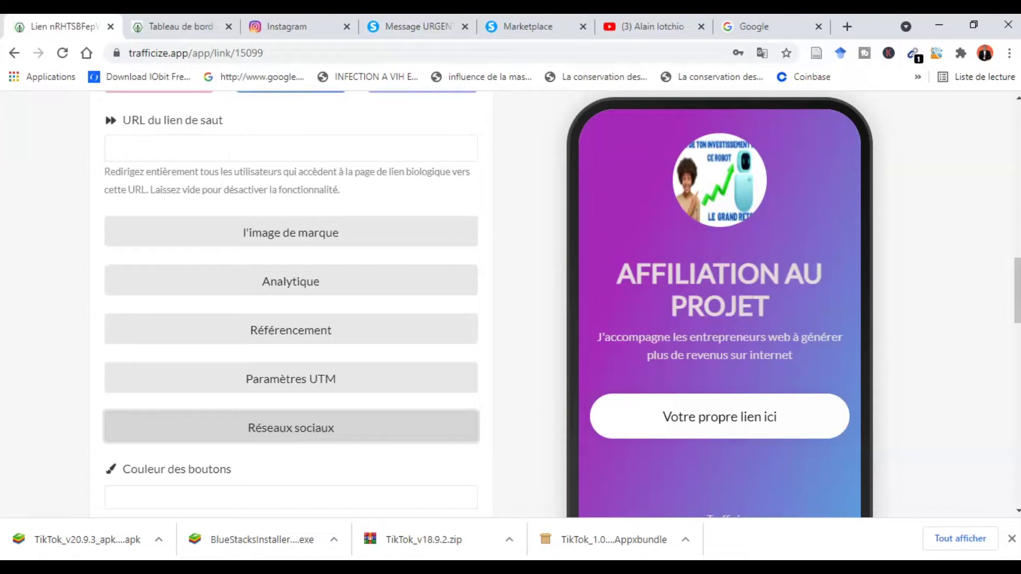
{"action": "left_click_drag", "start_coordinate": [1017, 301], "coordinate": [1016, 330]}
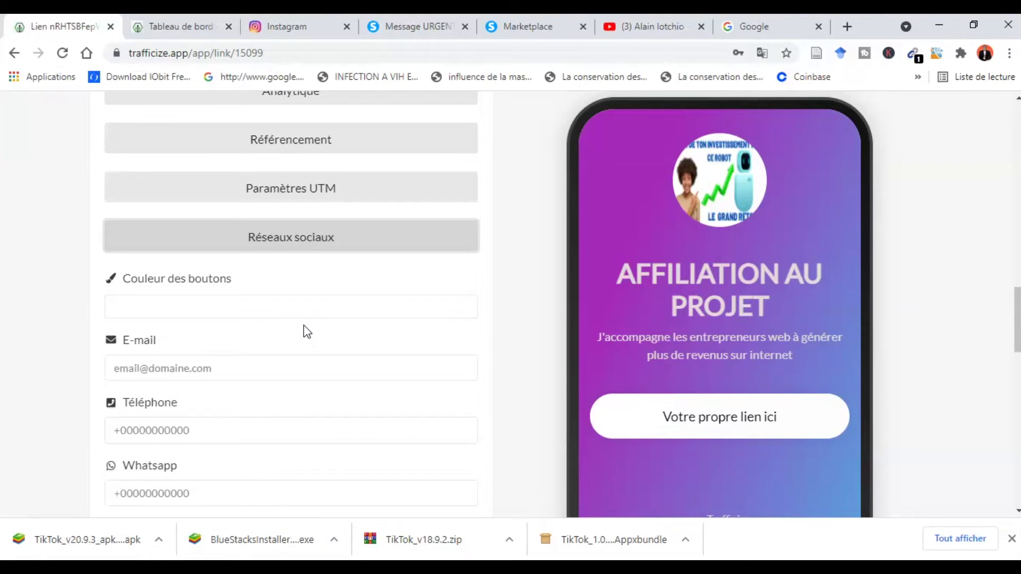
- Examine the YouTube channel's address and its ID portion, glance at the Instagram feed and dashboard, and return to the biolink settings
{"action": "left_click", "coordinate": [625, 24]}
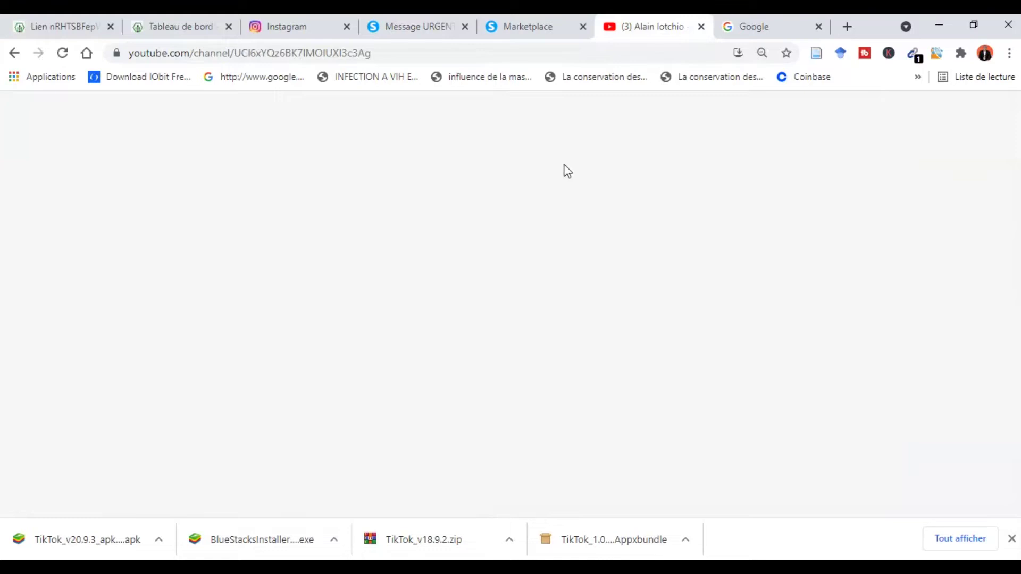
{"action": "double_click", "coordinate": [395, 52]}
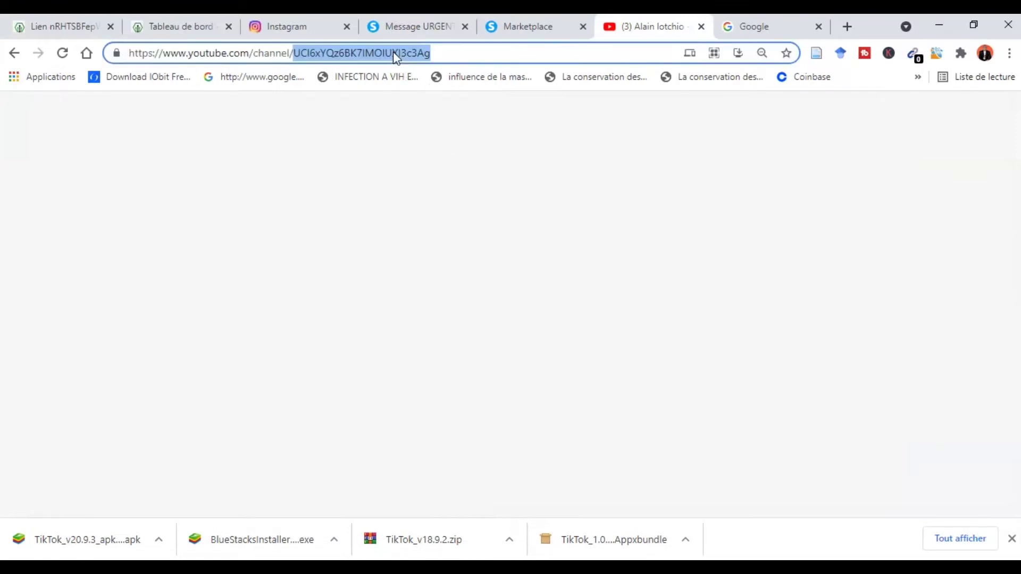
{"action": "left_click", "coordinate": [393, 52]}
{"action": "triple_click", "coordinate": [426, 54]}
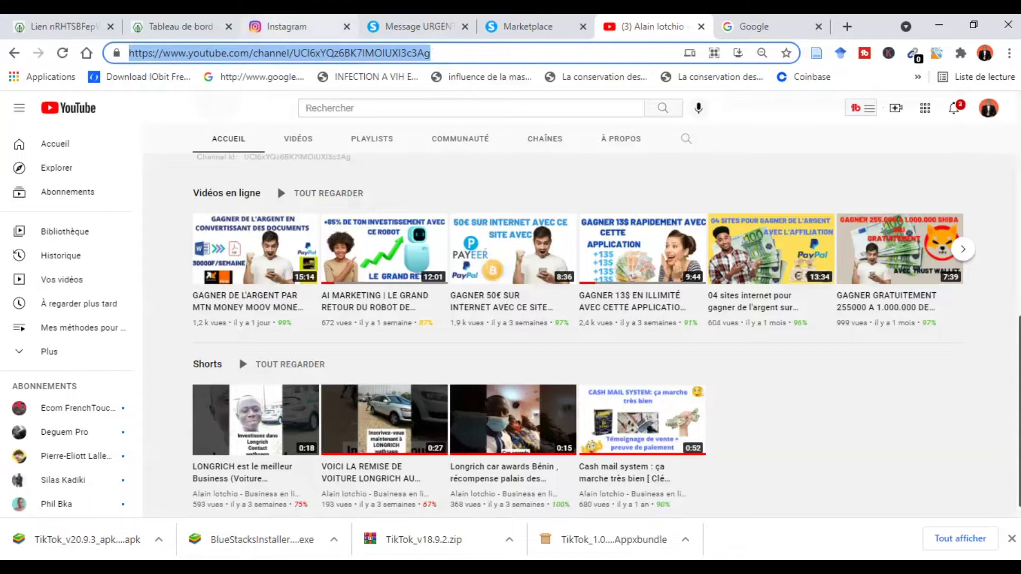
{"action": "left_click", "coordinate": [282, 32]}
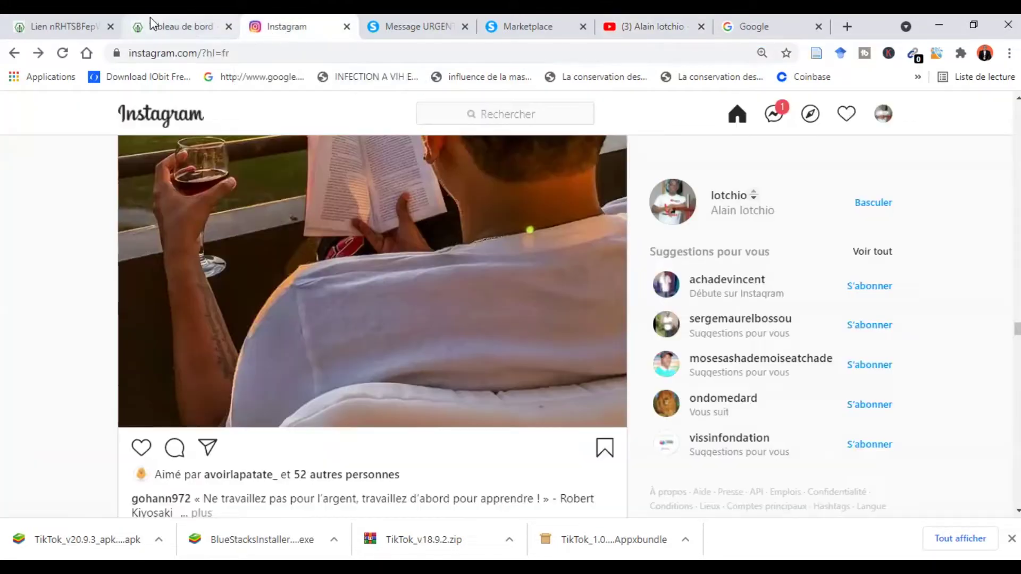
{"action": "left_click", "coordinate": [151, 19]}
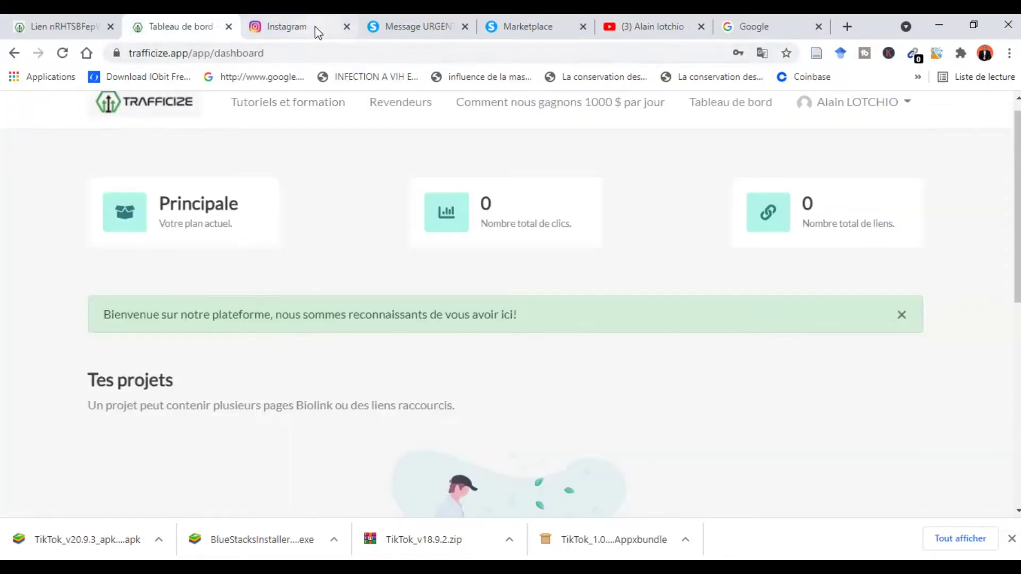
{"action": "left_click", "coordinate": [75, 28]}
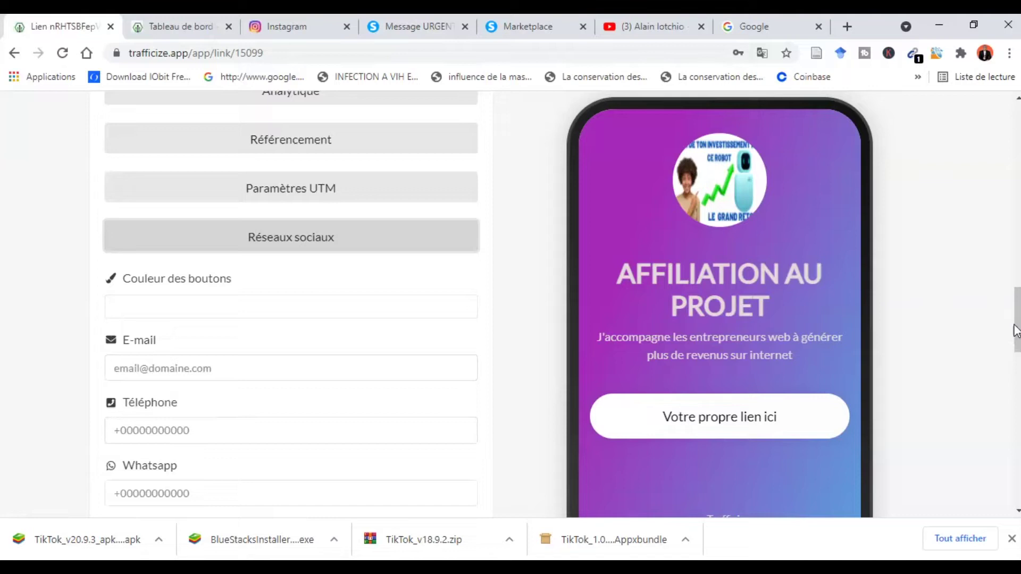
- Fill the YouTube channel field of the social networks settings with only the channel's ID, not the full address
{"action": "left_click_drag", "start_coordinate": [1019, 331], "coordinate": [1018, 390]}
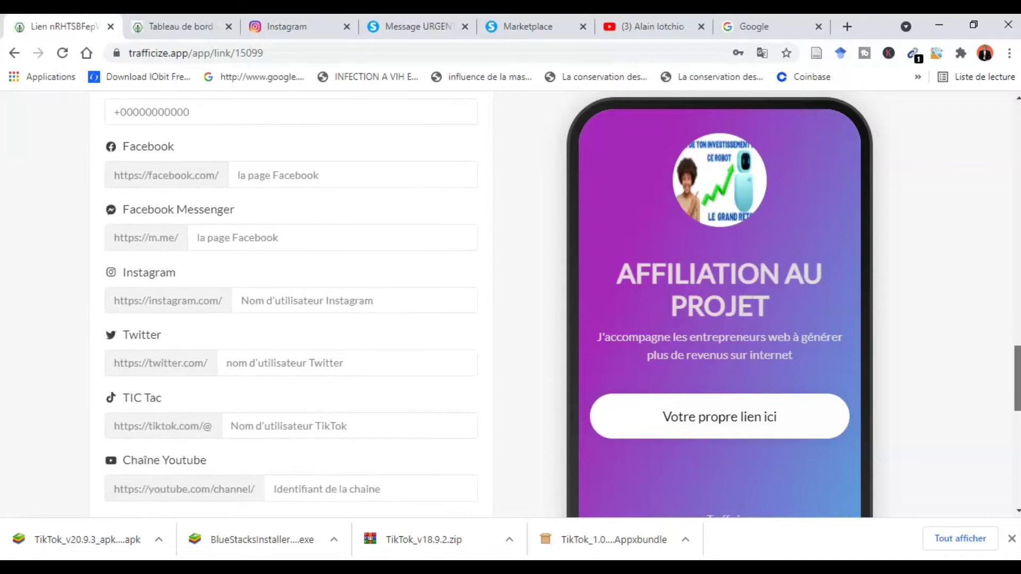
{"action": "left_click", "coordinate": [287, 490]}
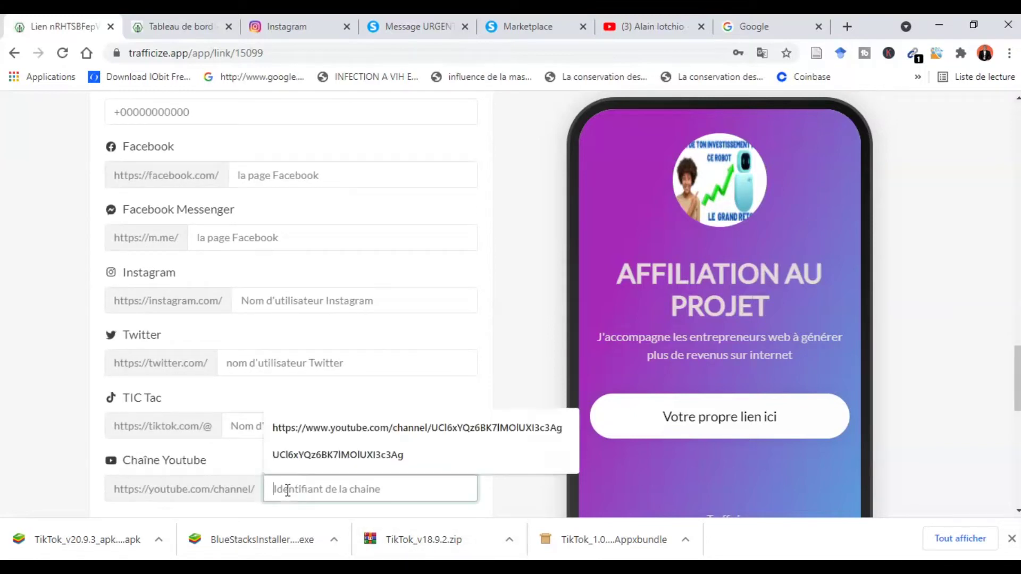
{"action": "left_click", "coordinate": [334, 456]}
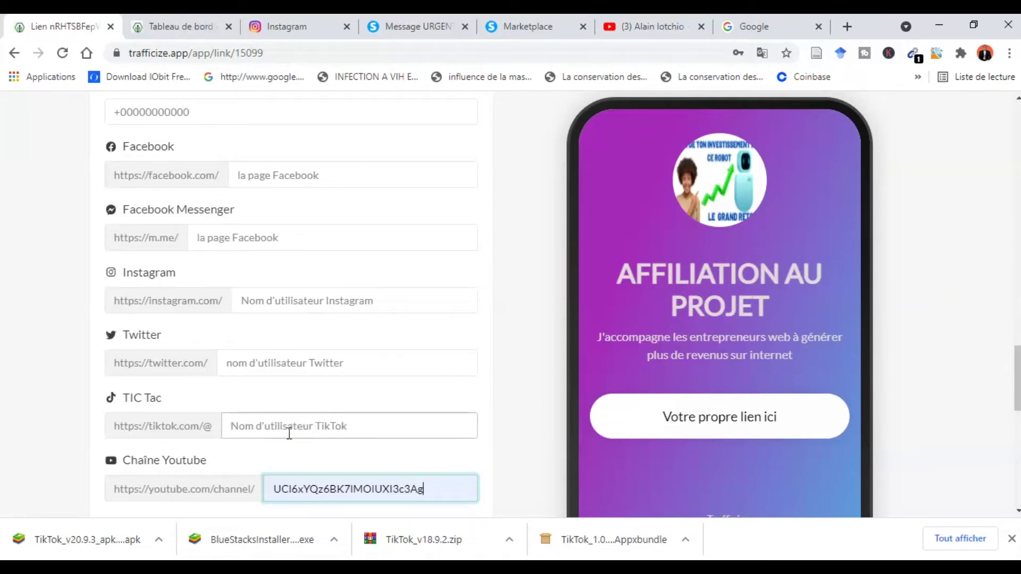
- Enter the account's username in both the Twitter and Instagram fields
{"action": "left_click", "coordinate": [265, 364]}
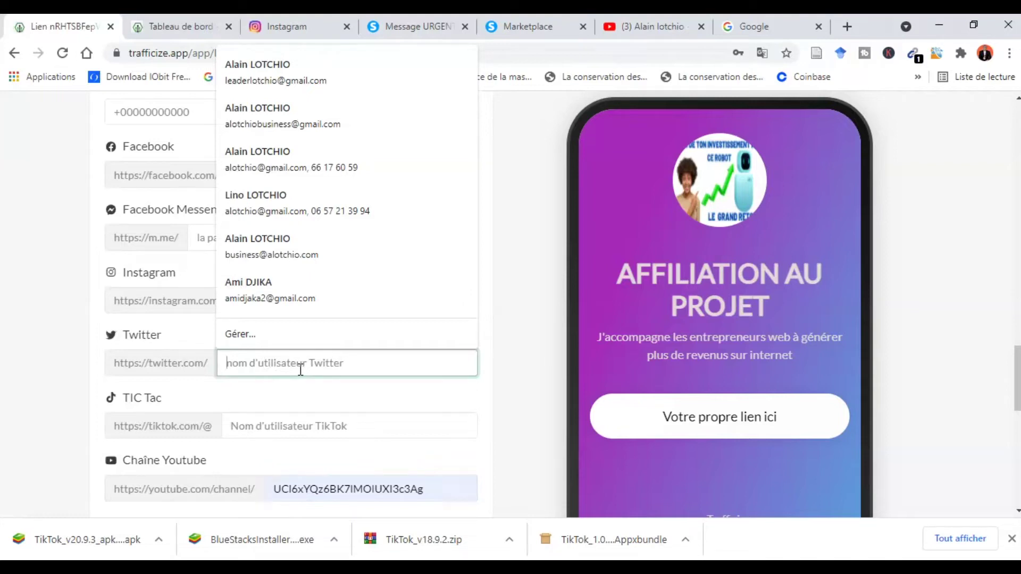
{"action": "type", "text": "alotchio"}
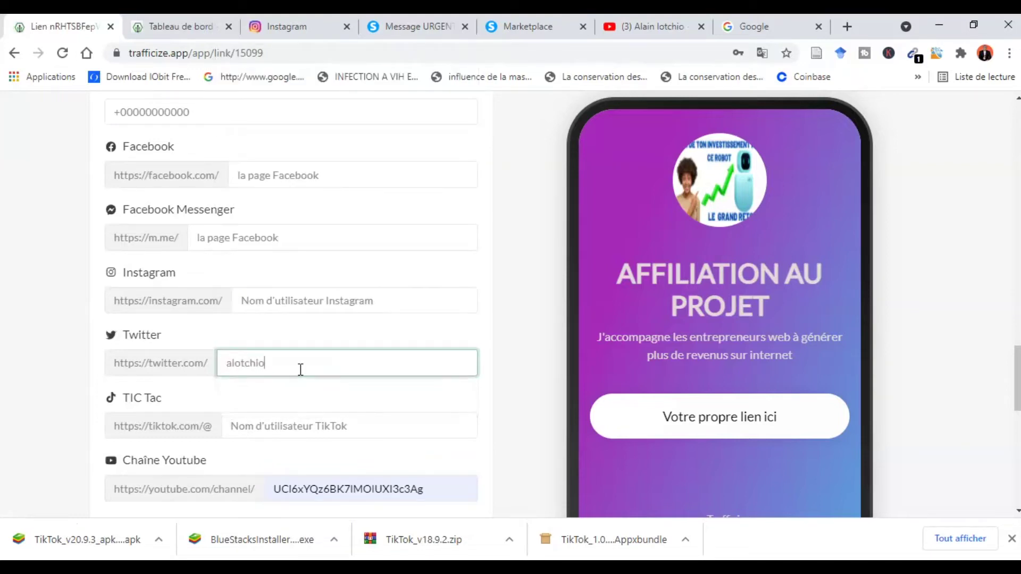
{"action": "left_click", "coordinate": [275, 298]}
{"action": "type", "text": "alotchio"}
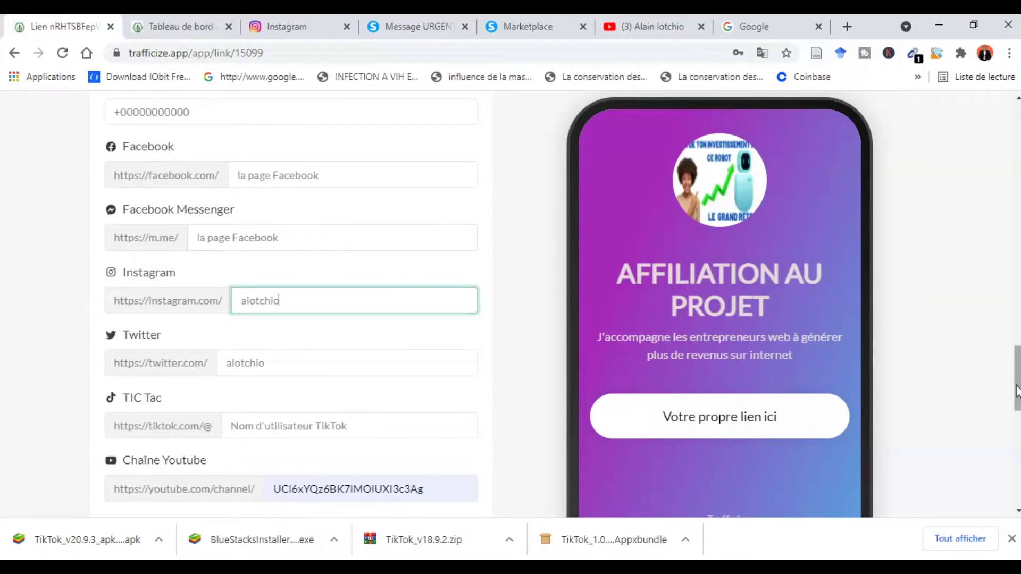
- Expand the font settings, leaving Lato as the font, and save the biolink page's updated settings
{"action": "scroll", "coordinate": [291, 303], "scroll_direction": "down", "scroll_amount": 4}
{"action": "scroll", "coordinate": [291, 303], "scroll_direction": "down", "scroll_amount": 3}
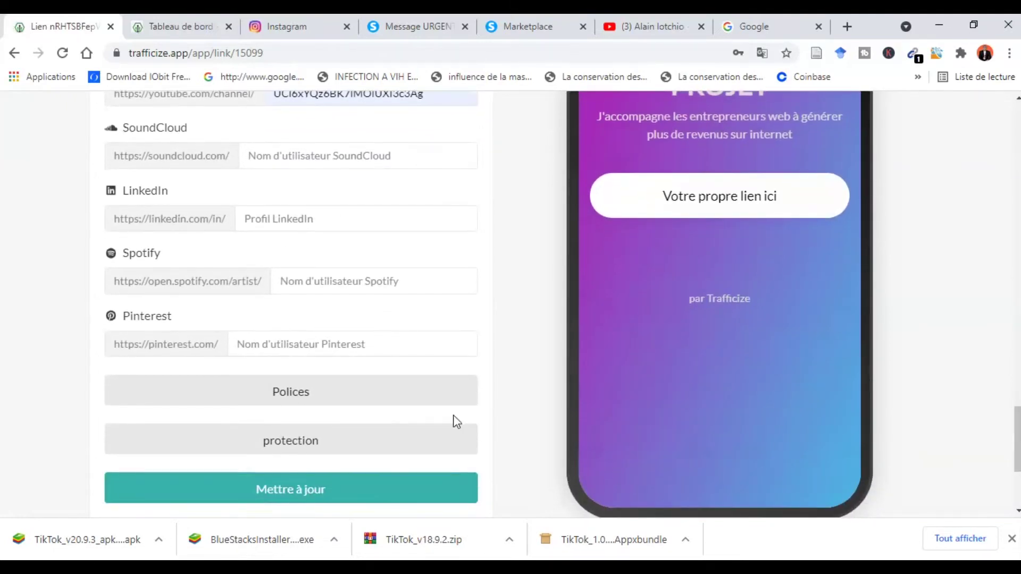
{"action": "left_click", "coordinate": [381, 408]}
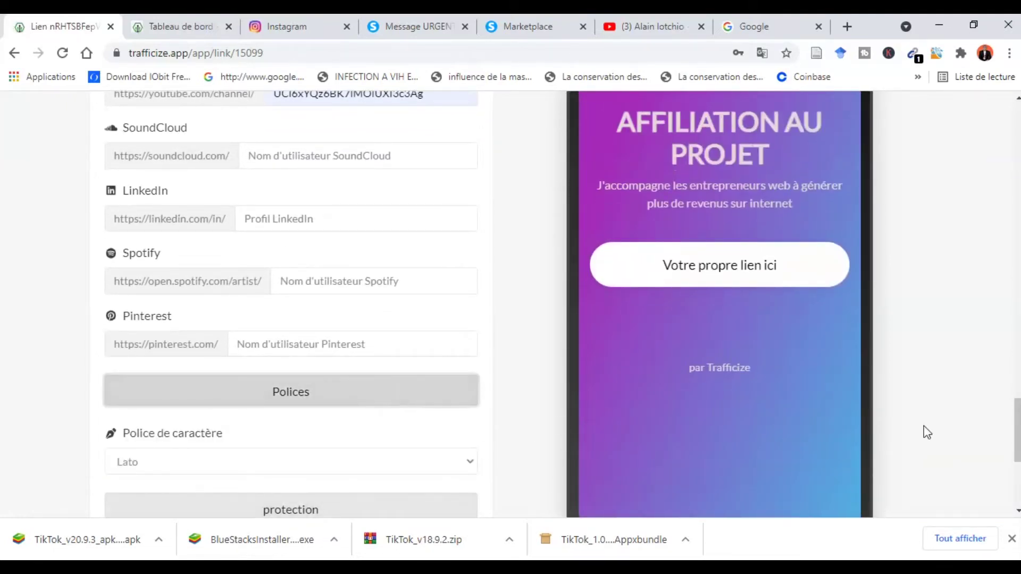
{"action": "left_click_drag", "start_coordinate": [1016, 443], "coordinate": [1003, 494]}
{"action": "left_click", "coordinate": [319, 277]}
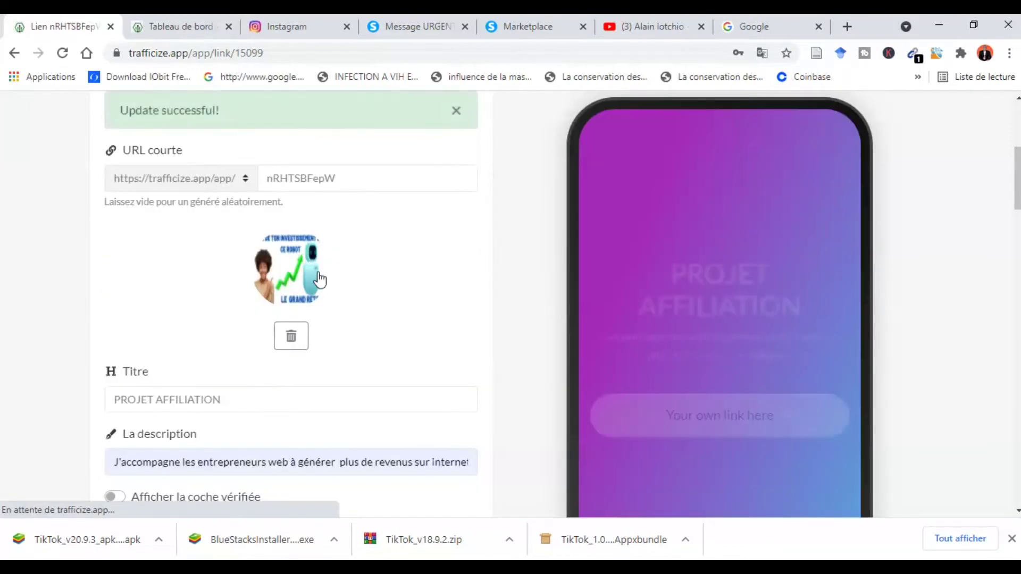
{"action": "left_click_drag", "start_coordinate": [1015, 196], "coordinate": [1018, 216]}
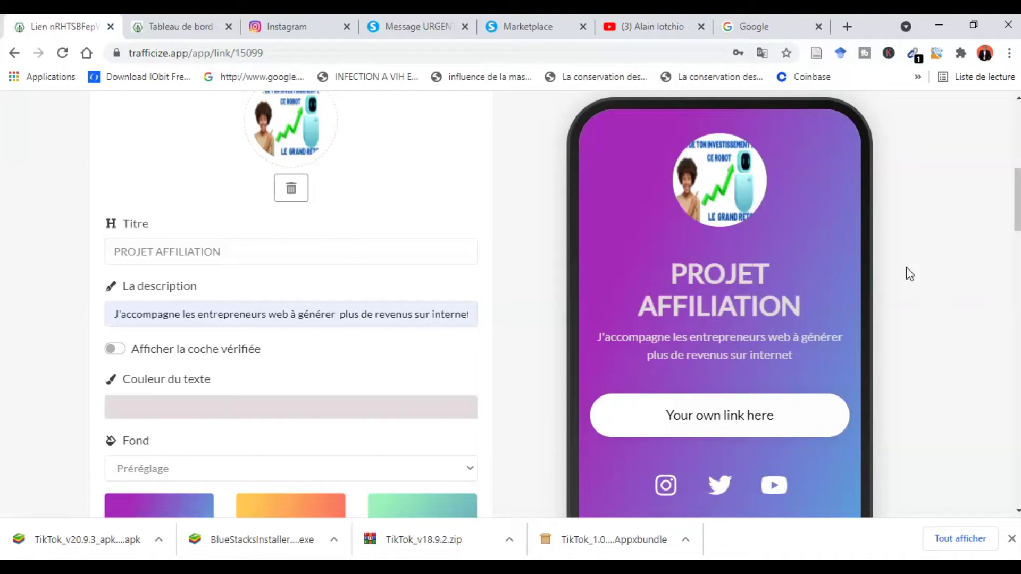
- Show the biolink page's list of links, then open the CHALLENGE PECUNIA offer in the systeme.io Marketplace
{"action": "left_click_drag", "start_coordinate": [1014, 205], "coordinate": [1003, 167]}
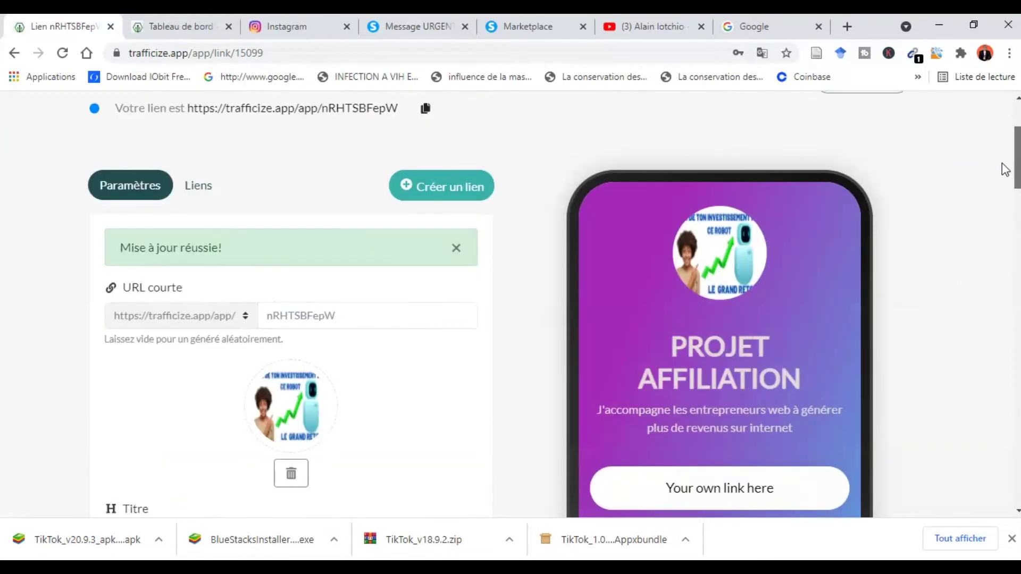
{"action": "left_click", "coordinate": [205, 194]}
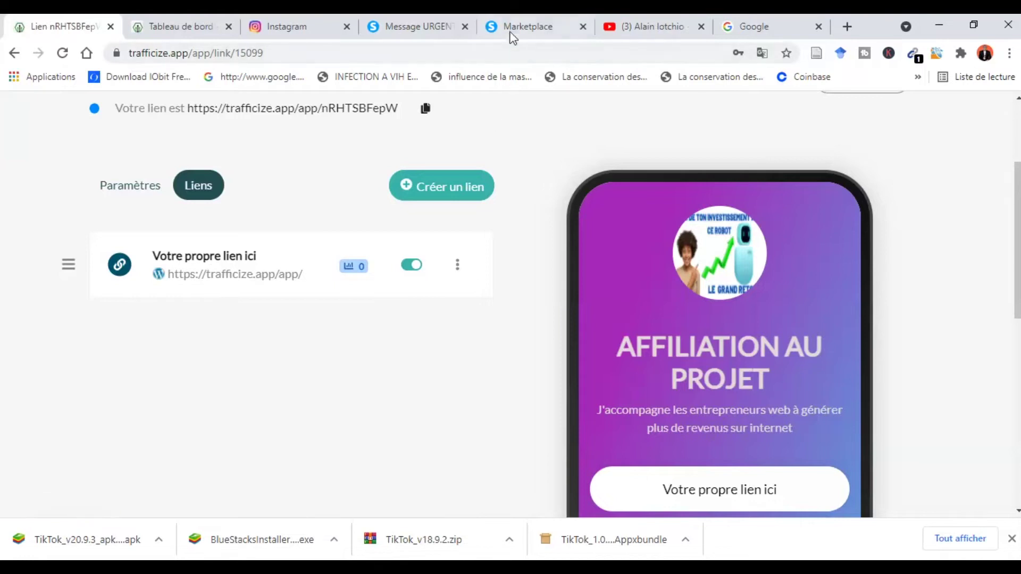
{"action": "left_click", "coordinate": [512, 27]}
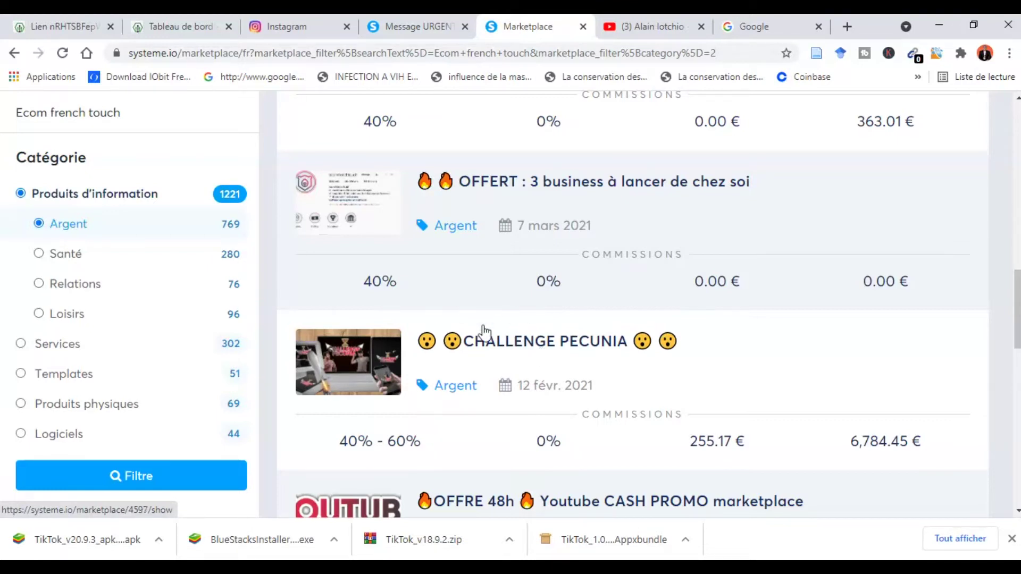
{"action": "left_click", "coordinate": [534, 351]}
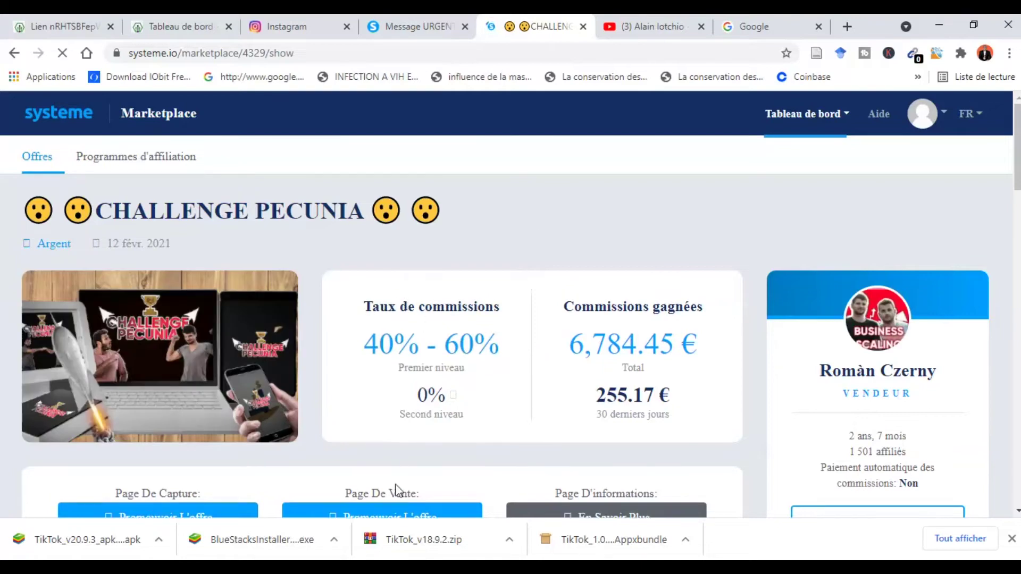
- Open the promotion link for the CHALLENGE PECUNIA sales page and copy its full affiliate address
{"action": "scroll", "coordinate": [1015, 213], "scroll_direction": "down", "scroll_amount": 4}
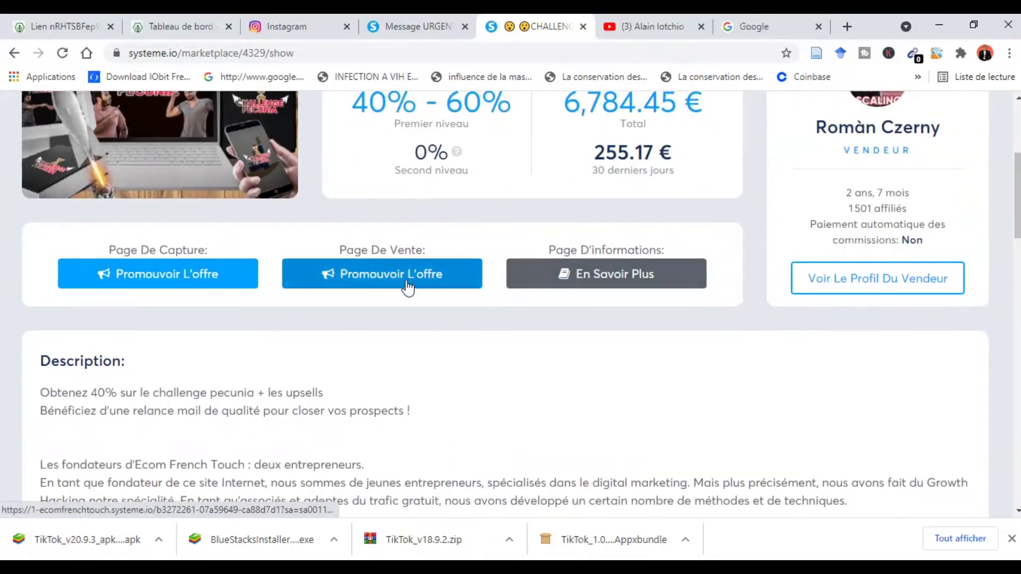
{"action": "left_click", "coordinate": [408, 288]}
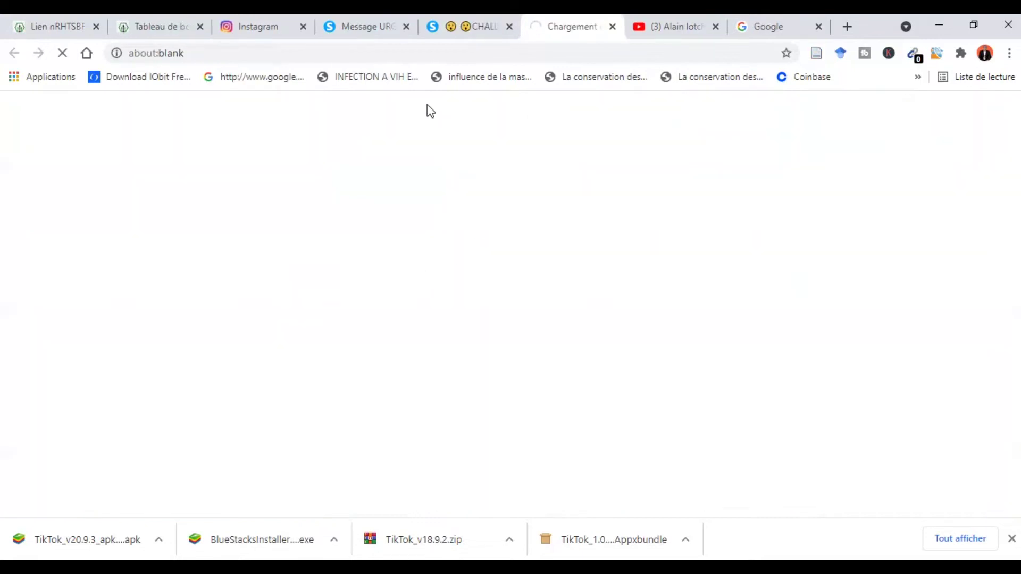
{"action": "double_click", "coordinate": [461, 53]}
{"action": "left_click", "coordinate": [460, 52]}
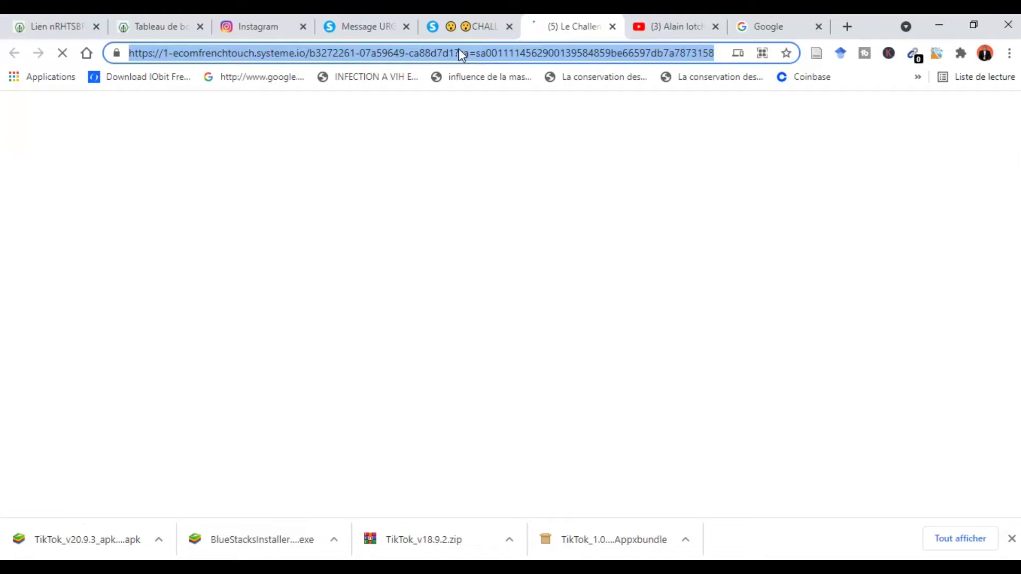
- Return to the biolink page, expand the "Votre propre lien ici" link's settings and empty its name field
{"action": "left_click", "coordinate": [75, 25]}
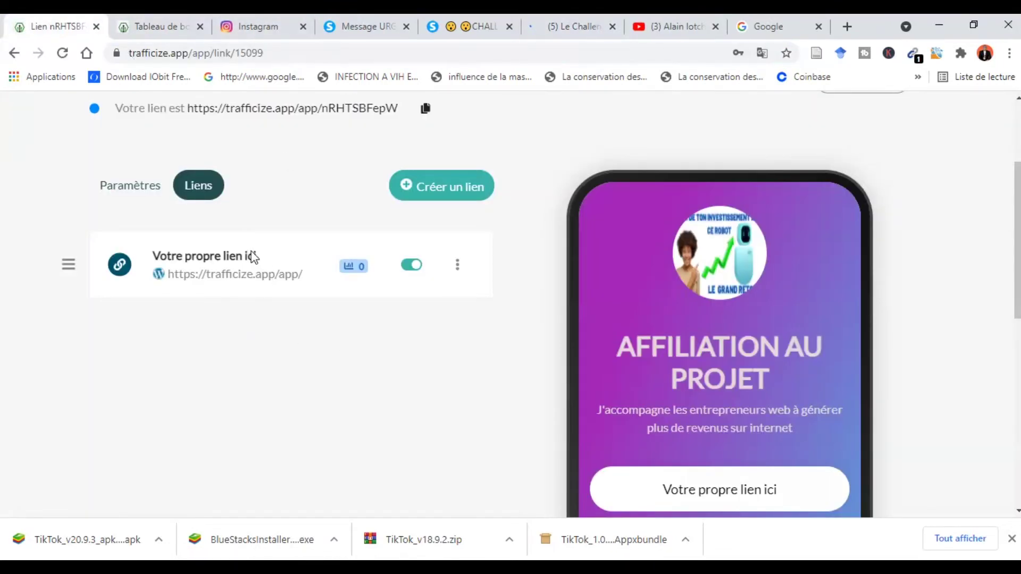
{"action": "left_click", "coordinate": [272, 276]}
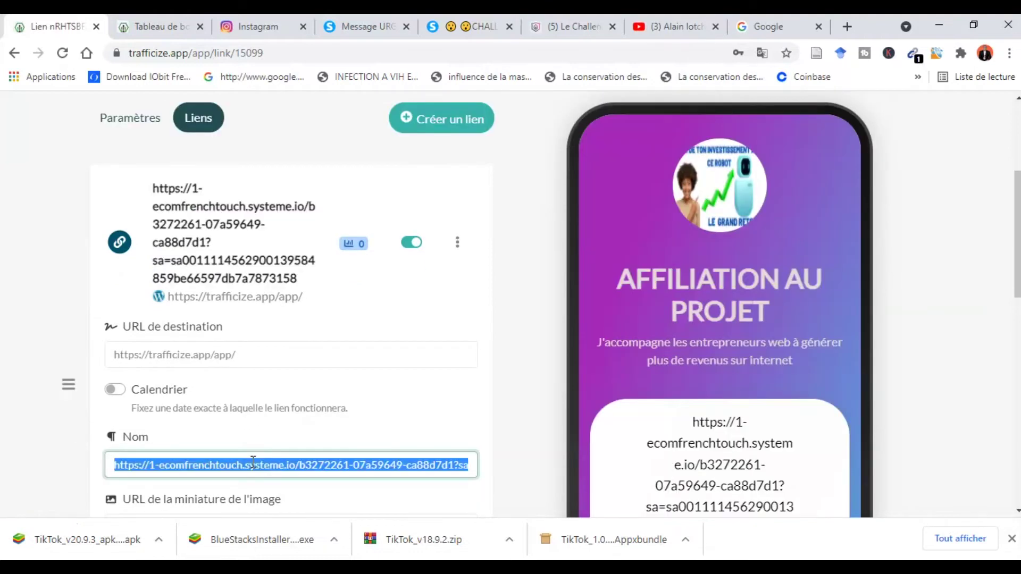
{"action": "key", "text": "BackSpace"}
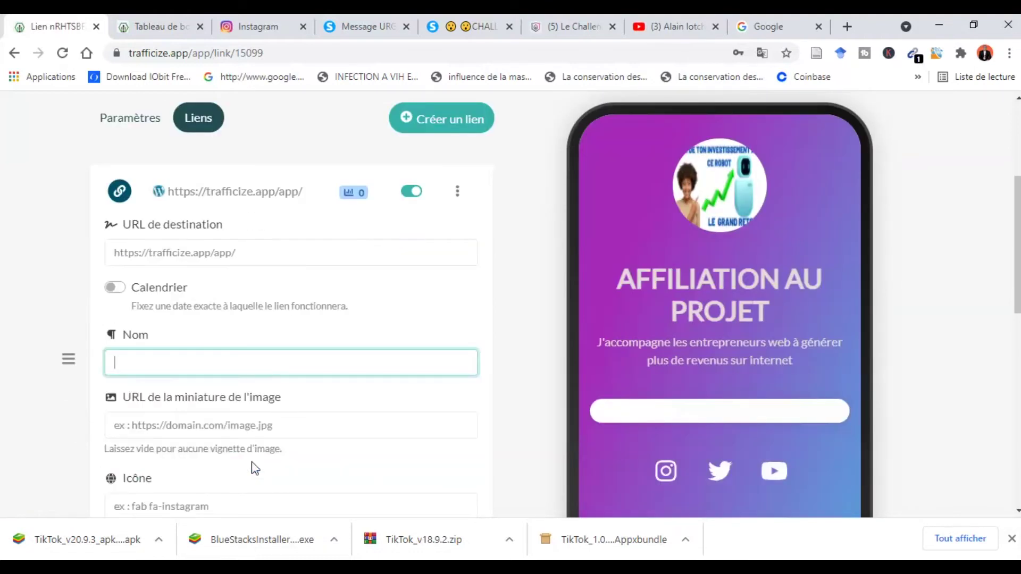
{"action": "type", "text": "Gga"}
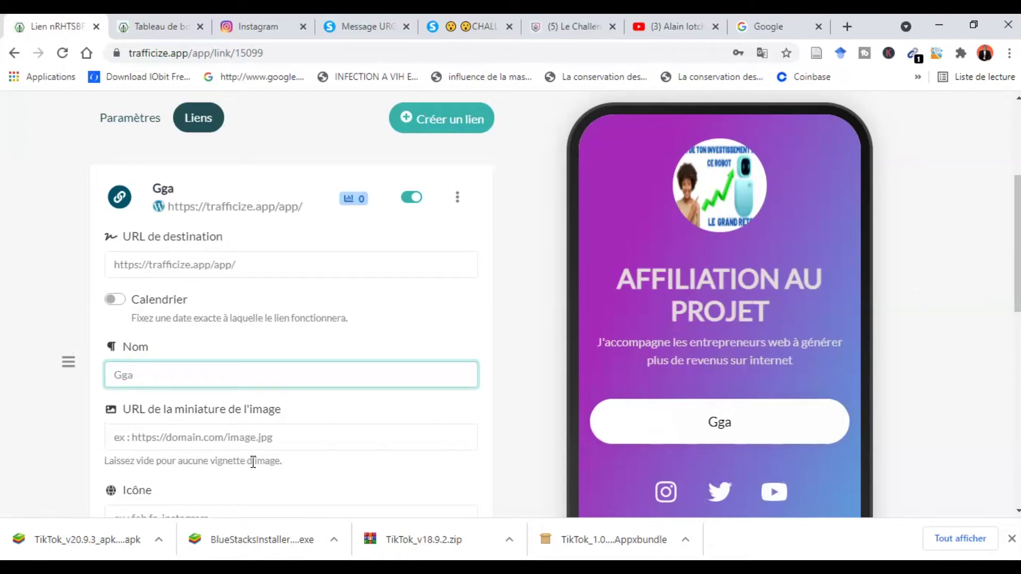
{"action": "key", "text": "BackSpace"}
{"action": "key", "text": "BackSpace"}
{"action": "key", "text": "BackSpace"}
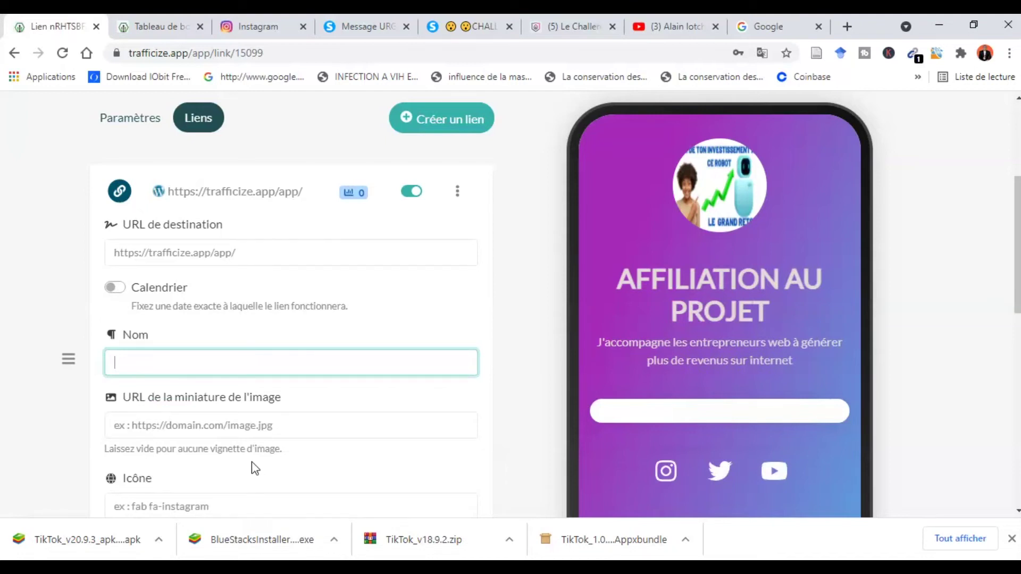
- Name the link "Reussir rapidement en affiliation en 30 jours"
{"action": "type", "text": "Reussir rapid"}
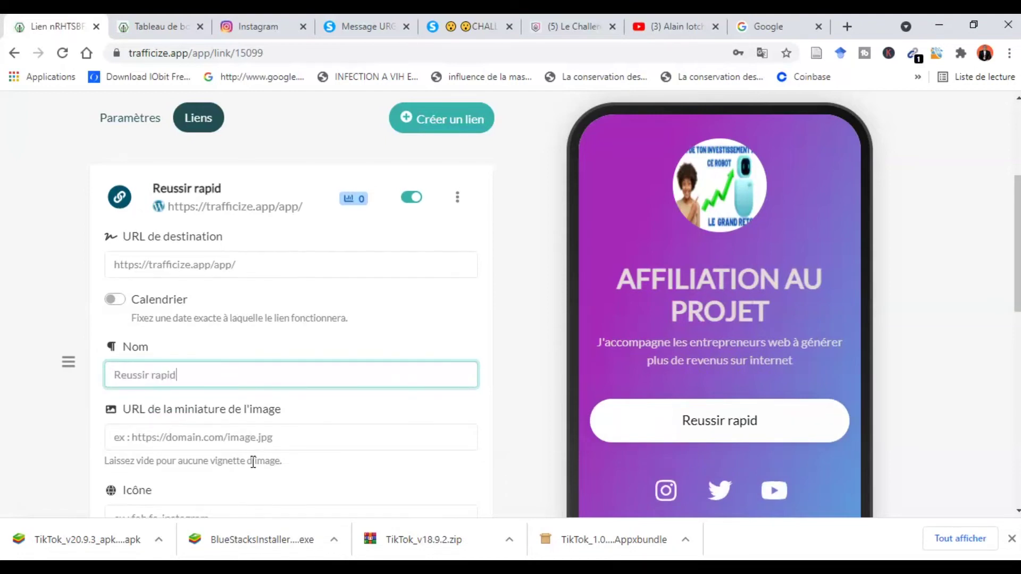
{"action": "type", "text": "ement en aff"}
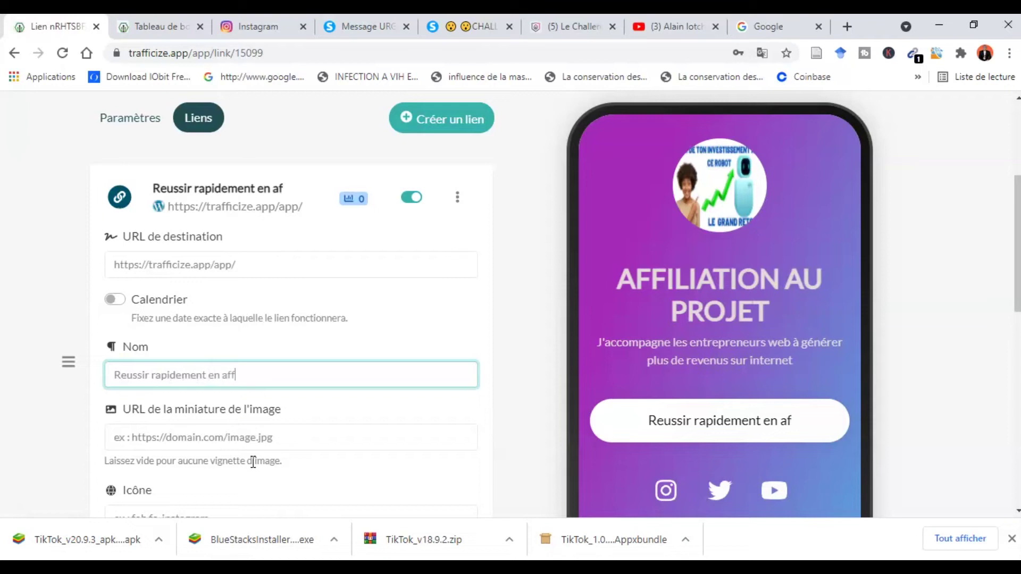
{"action": "type", "text": "iliation "}
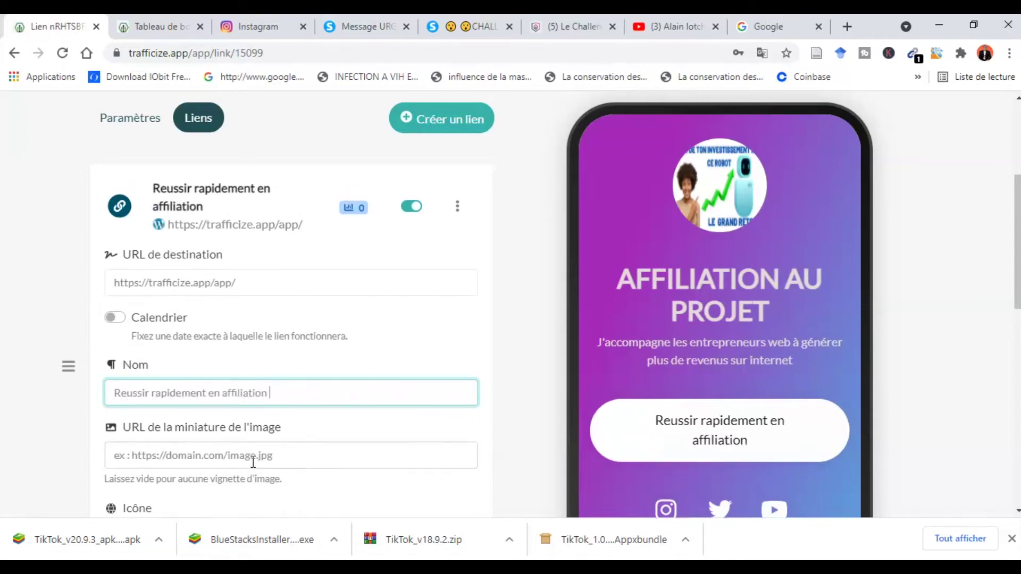
{"action": "type", "text": "en "}
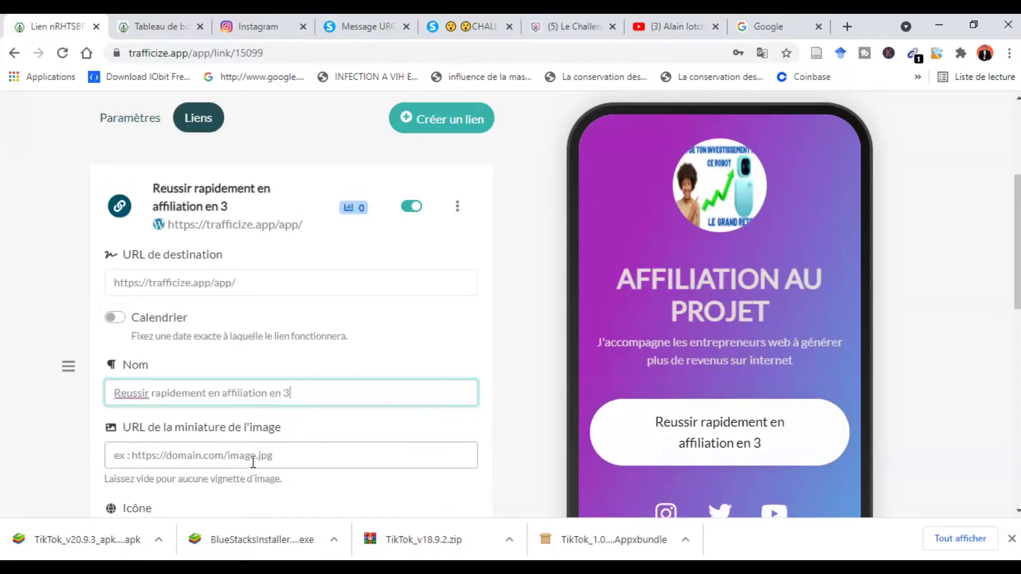
{"action": "type", "text": "30jours"}
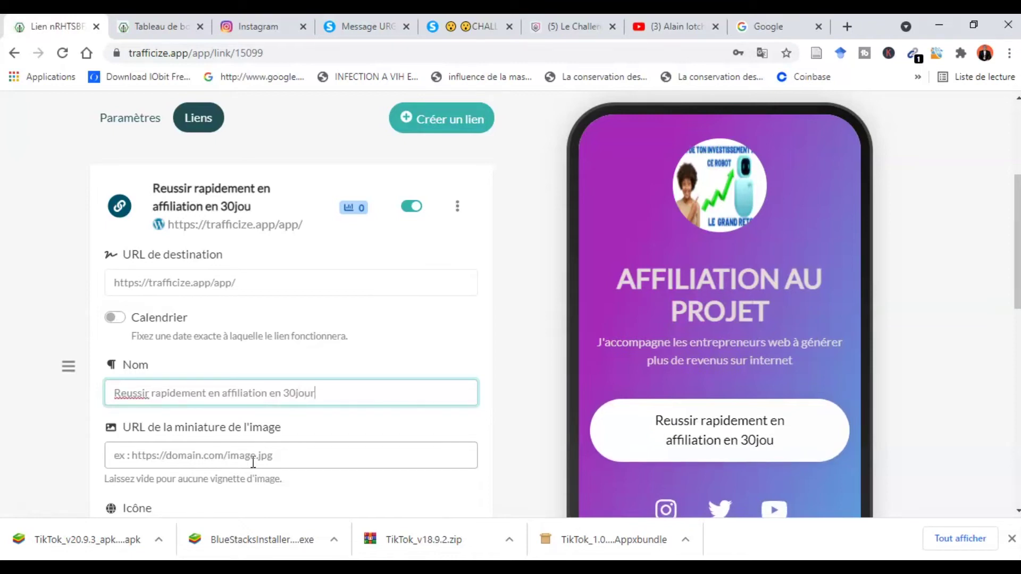
{"action": "left_click", "coordinate": [296, 396]}
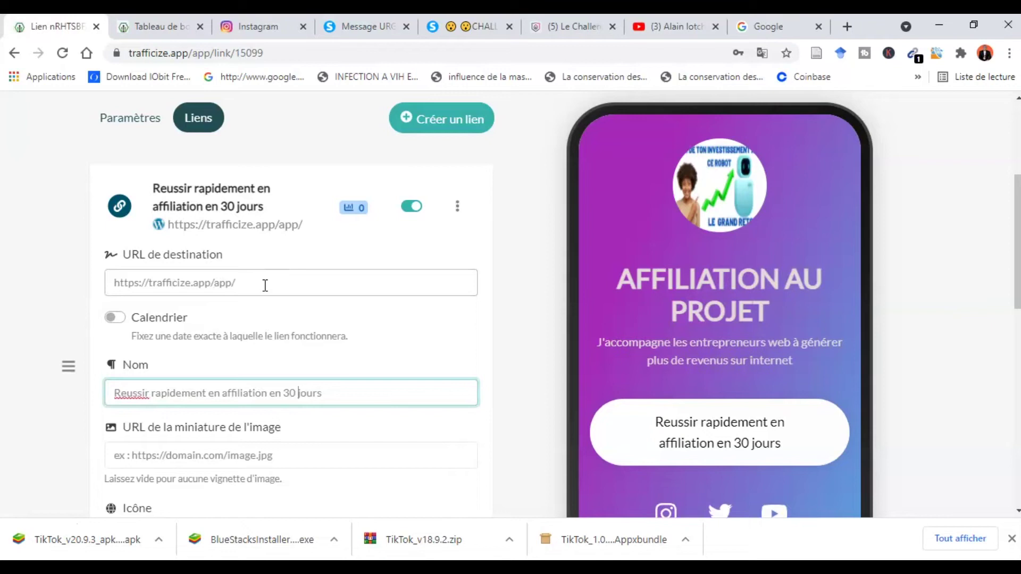
- Replace the link's destination URL with the copied affiliate address of the CHALLENGE PECUNIA sales page
{"action": "left_click", "coordinate": [235, 284]}
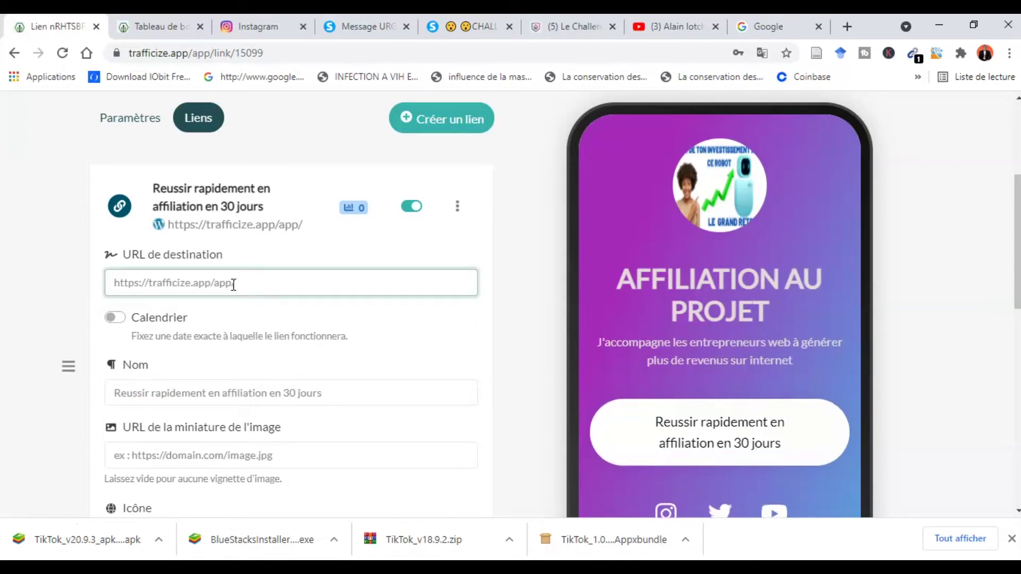
{"action": "key", "text": "BackSpace"}
{"action": "key", "text": "BackSpace"}
{"action": "key", "text": "BackSpace"}
{"action": "key", "text": "BackSpace"}
{"action": "key", "text": "BackSpace"}
{"action": "key", "text": "BackSpace"}
{"action": "key", "text": "BackSpace"}
{"action": "key", "text": "BackSpace"}
{"action": "key", "text": "BackSpace"}
{"action": "key", "text": "BackSpace"}
{"action": "key", "text": "BackSpace"}
{"action": "key", "text": "BackSpace"}
{"action": "key", "text": "BackSpace"}
{"action": "key", "text": "BackSpace"}
{"action": "key", "text": "BackSpace"}
{"action": "key", "text": "BackSpace"}
{"action": "key", "text": "BackSpace"}
{"action": "key", "text": "BackSpace"}
{"action": "key", "text": "BackSpace"}
{"action": "key", "text": "BackSpace"}
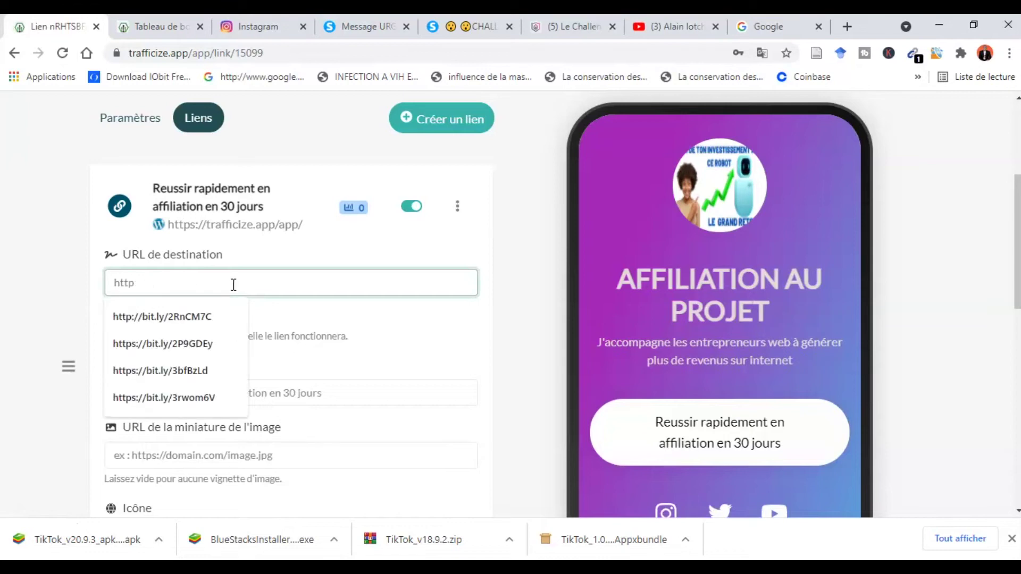
{"action": "key", "text": "ctrl+v"}
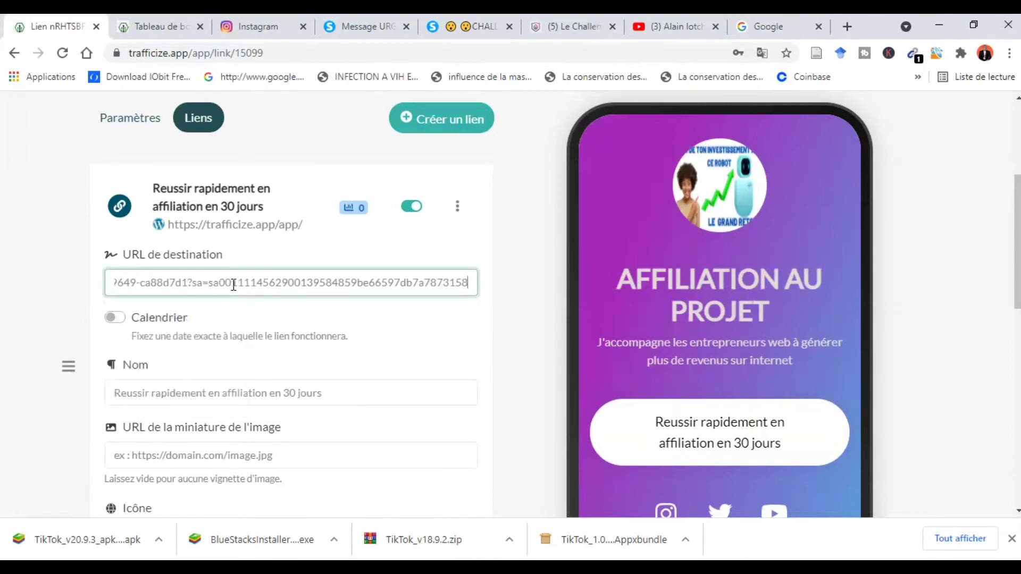
- Set the link button's text color to dark red (#BE0505)
{"action": "left_click_drag", "start_coordinate": [1018, 266], "coordinate": [1018, 308]}
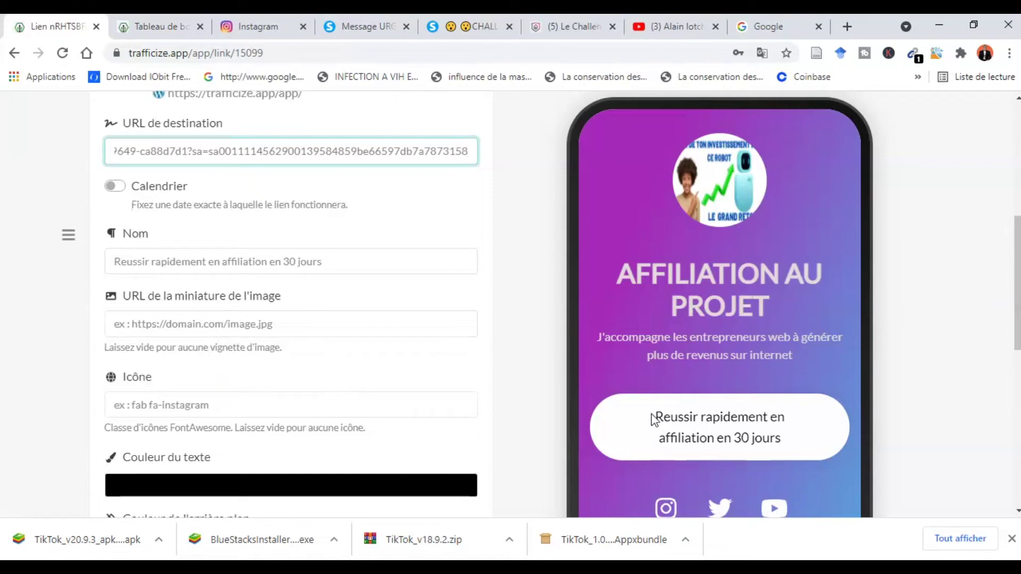
{"action": "left_click_drag", "start_coordinate": [1015, 310], "coordinate": [1016, 353]}
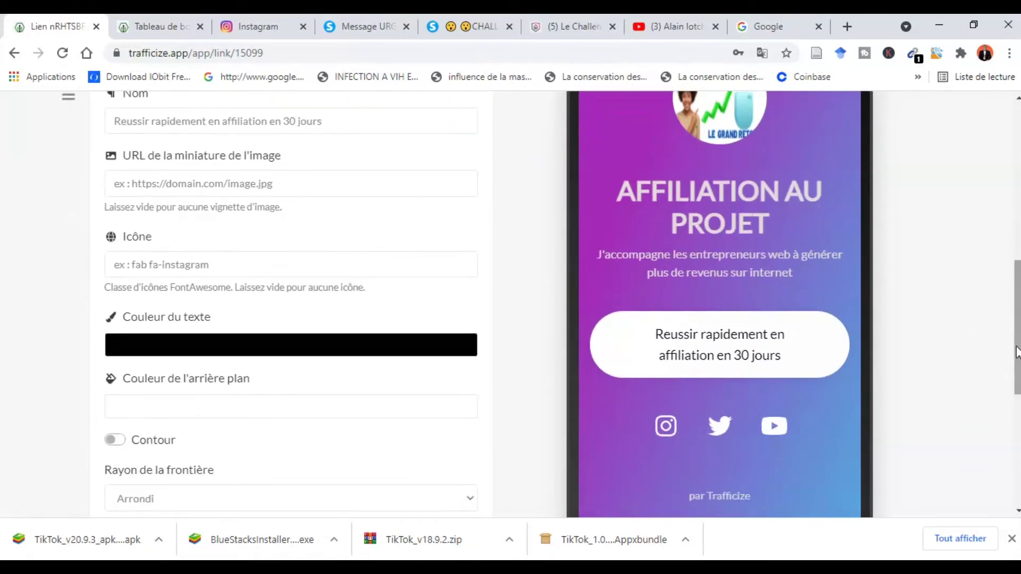
{"action": "left_click", "coordinate": [271, 345]}
{"action": "left_click", "coordinate": [398, 384]}
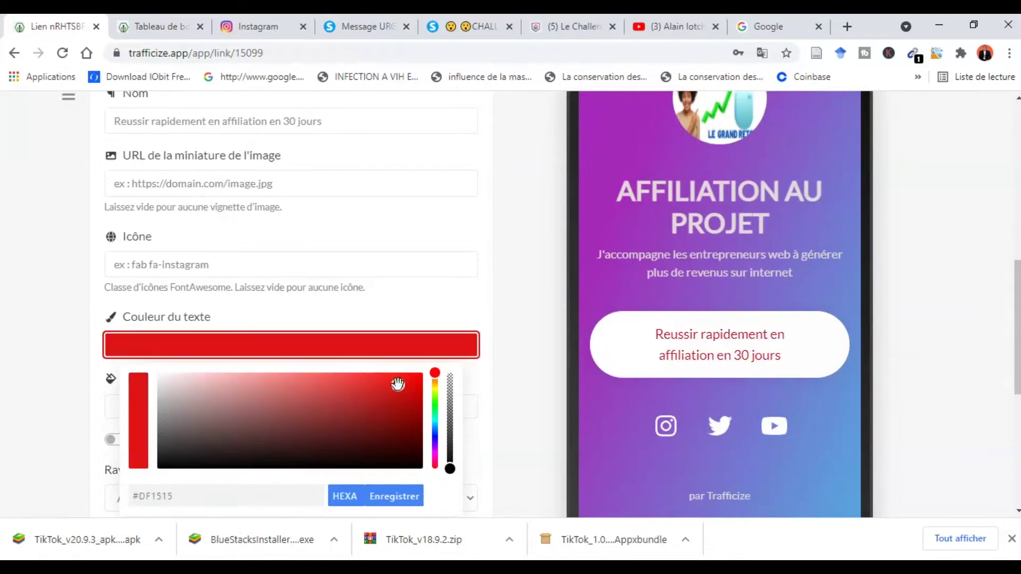
{"action": "left_click", "coordinate": [415, 397]}
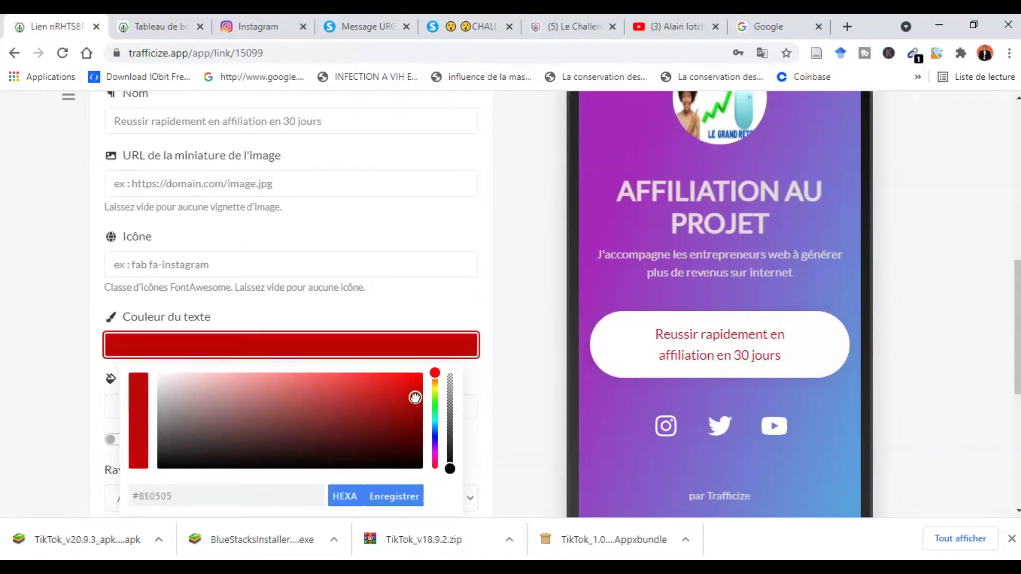
{"action": "left_click", "coordinate": [518, 403]}
- Try the outline option on the link button and switch it off again
{"action": "left_click_drag", "start_coordinate": [1016, 326], "coordinate": [1016, 379]}
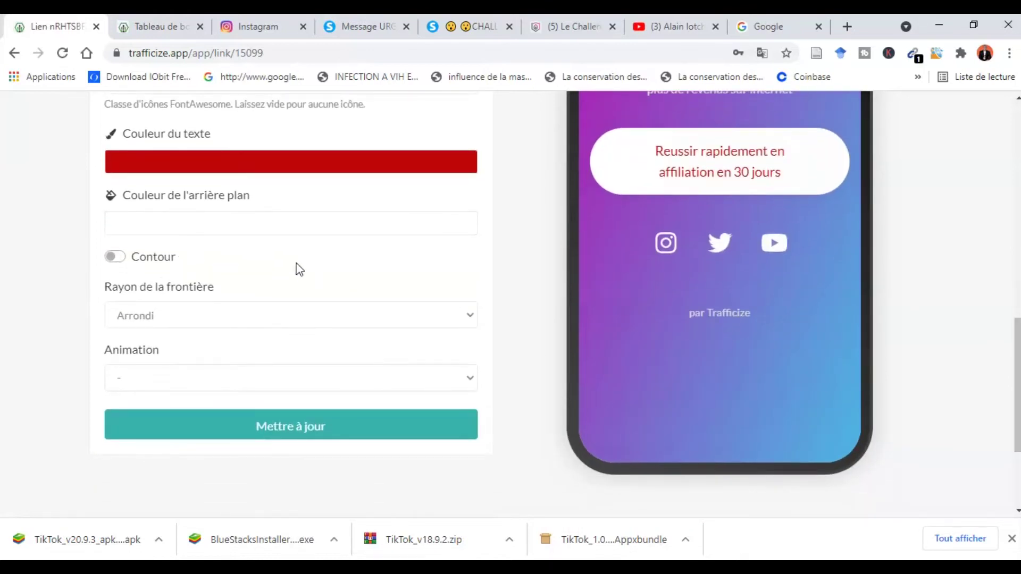
{"action": "left_click", "coordinate": [151, 260]}
{"action": "left_click", "coordinate": [151, 260]}
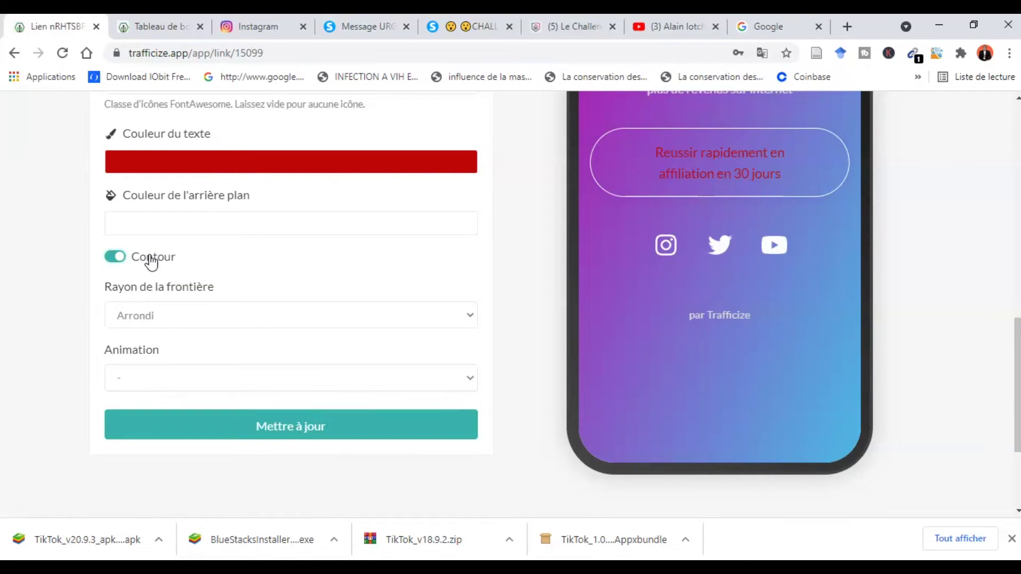
- Try red, pink and turquoise backgrounds for the link button, then set its background color to olive green (#B2C275)
{"action": "left_click", "coordinate": [177, 229]}
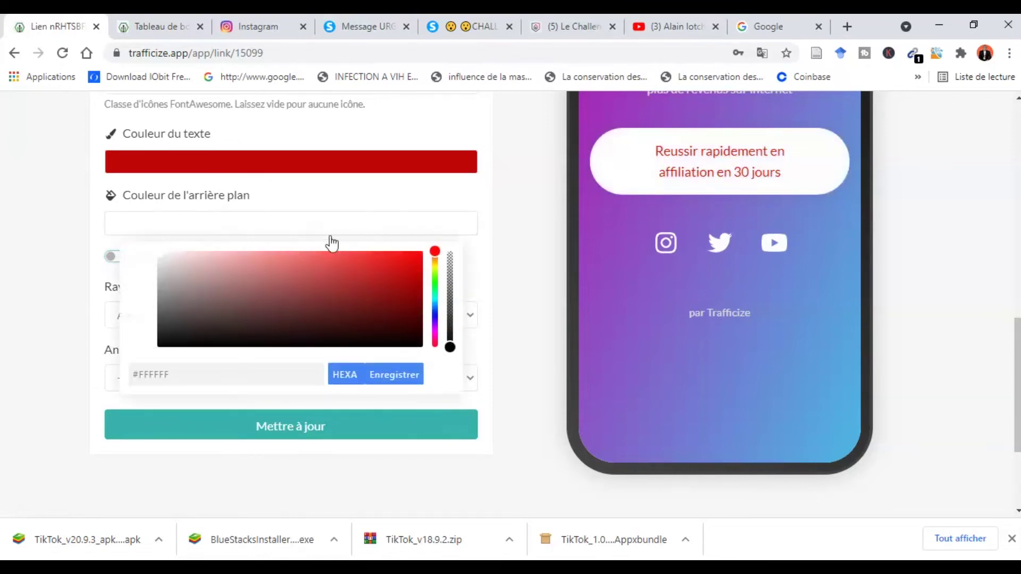
{"action": "left_click", "coordinate": [393, 268]}
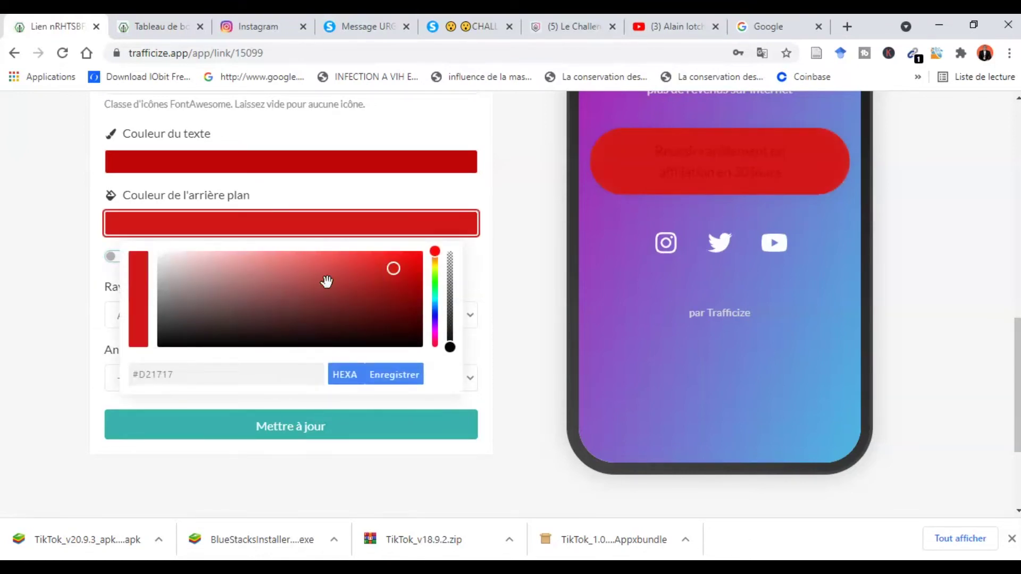
{"action": "left_click", "coordinate": [261, 273]}
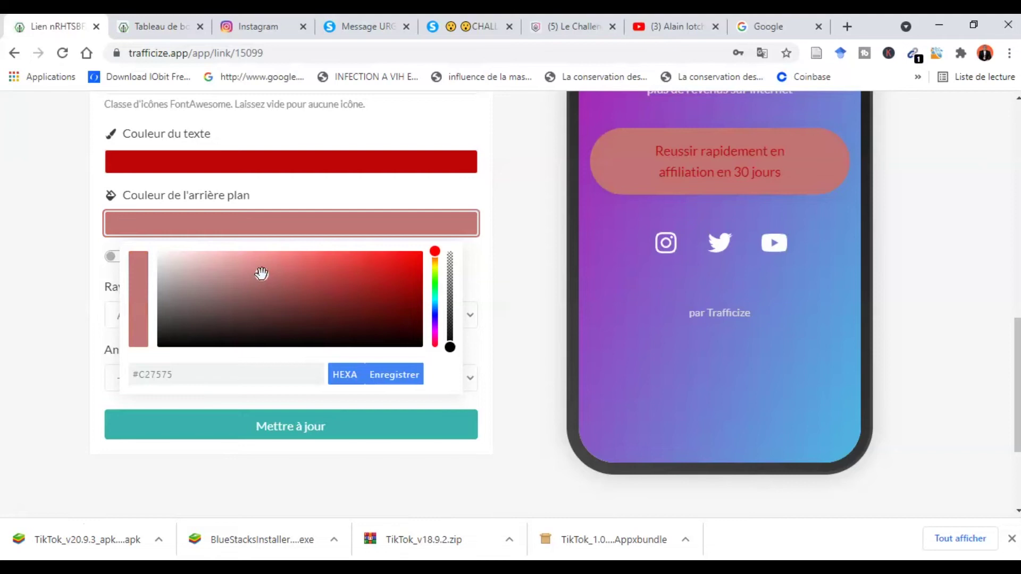
{"action": "left_click", "coordinate": [435, 299]}
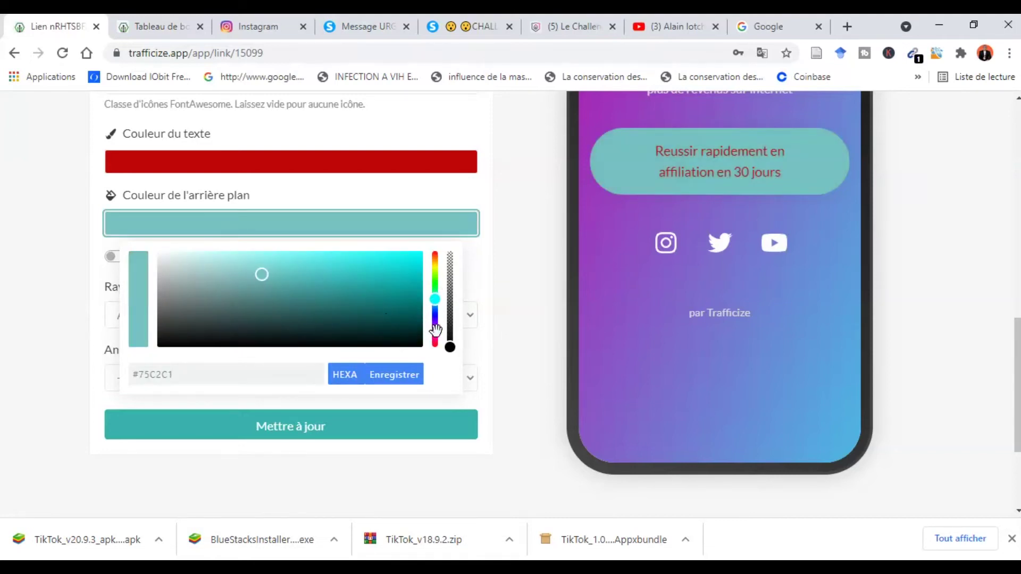
{"action": "left_click", "coordinate": [434, 269]}
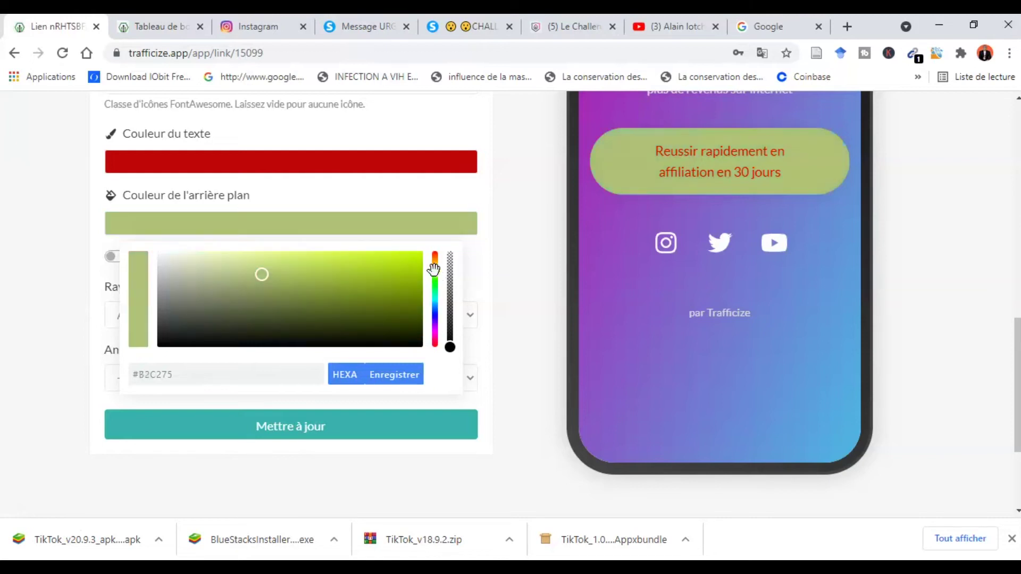
{"action": "left_click", "coordinate": [528, 319]}
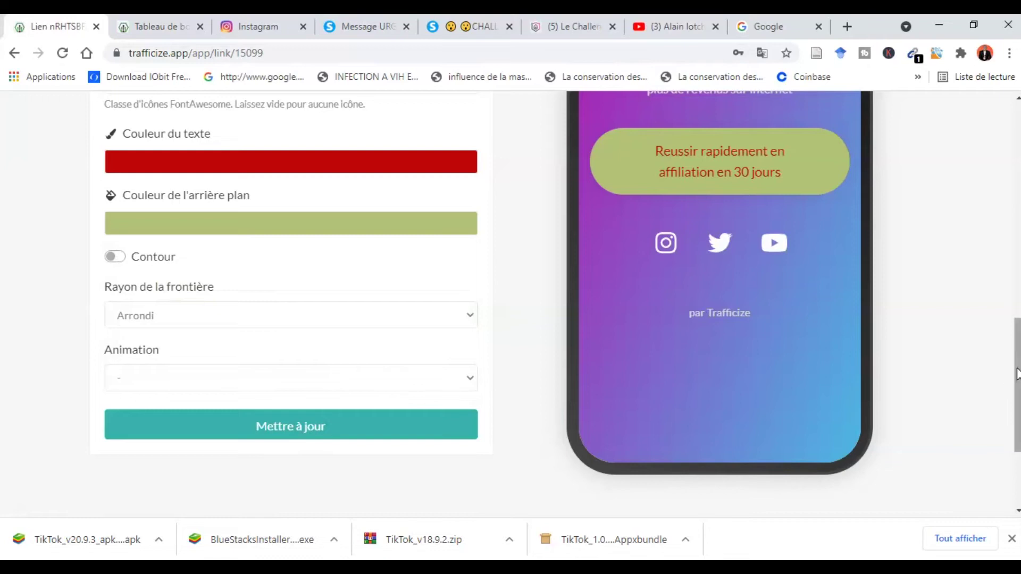
- Keep the link button's border radius at Arrondi, try the rebondir animation and set the animation to balançoire
{"action": "scroll", "coordinate": [1017, 372], "scroll_direction": "down", "scroll_amount": 2}
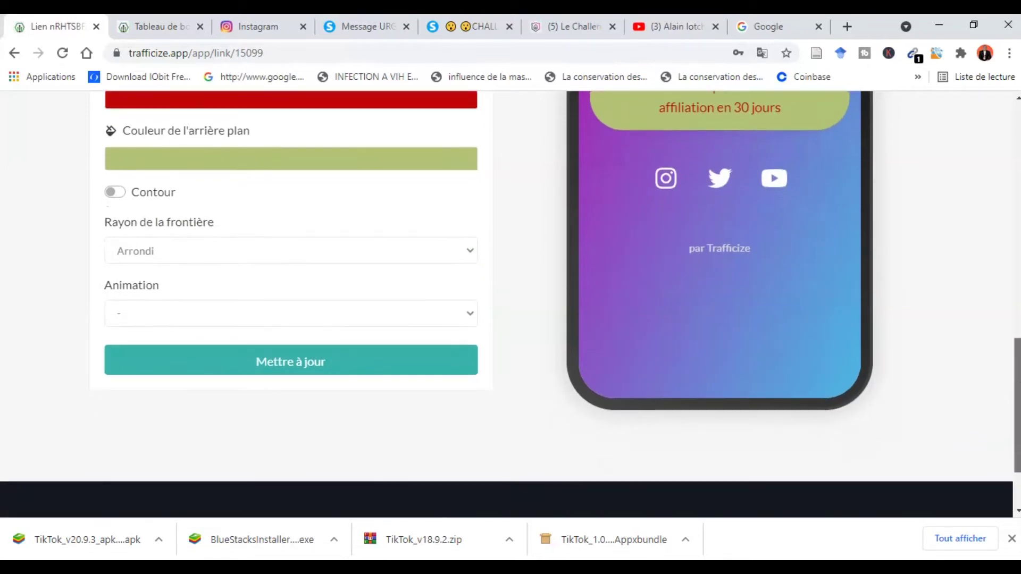
{"action": "left_click", "coordinate": [457, 246]}
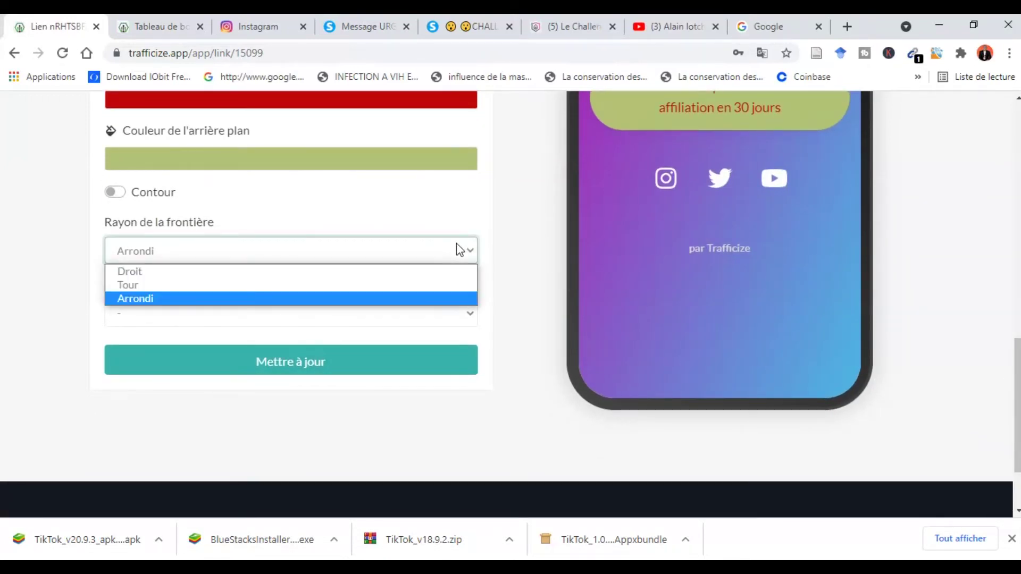
{"action": "left_click", "coordinate": [390, 250]}
{"action": "left_click", "coordinate": [360, 315]}
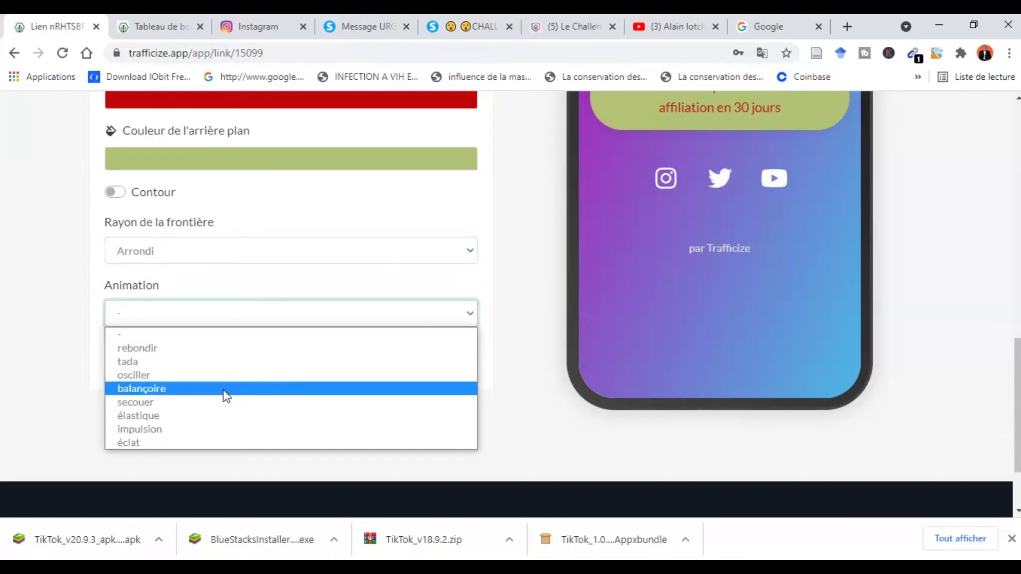
{"action": "left_click", "coordinate": [232, 360]}
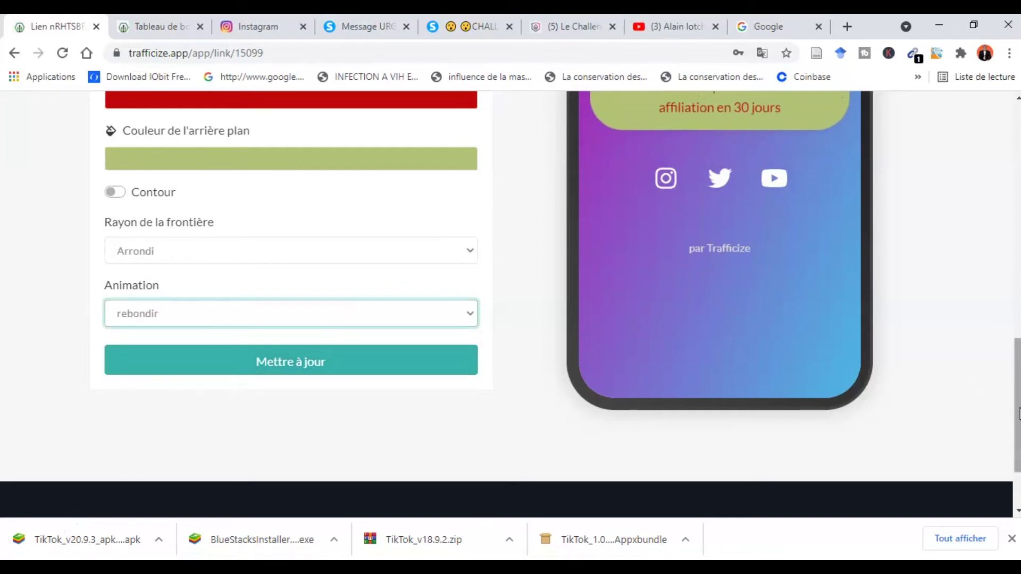
{"action": "scroll", "coordinate": [325, 403], "scroll_direction": "up", "scroll_amount": 2}
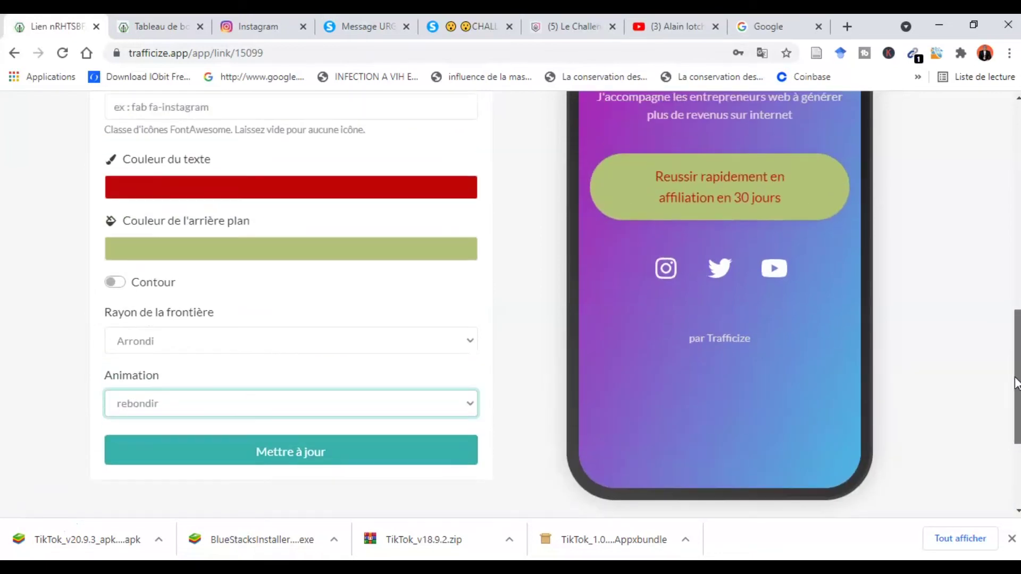
{"action": "left_click", "coordinate": [349, 413]}
{"action": "left_click", "coordinate": [188, 484]}
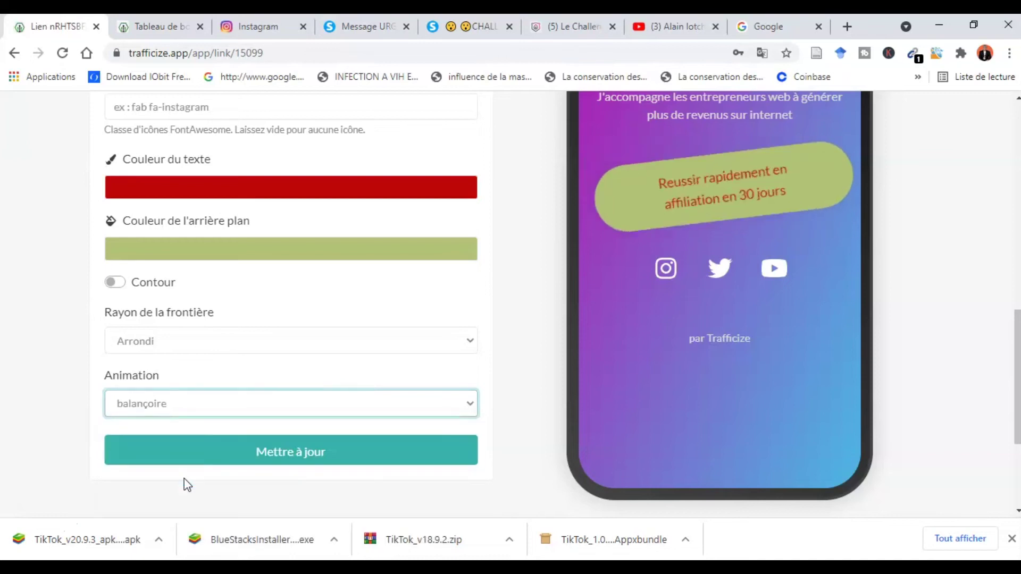
{"action": "left_click", "coordinate": [527, 327]}
- Review the affiliate link button in the phone preview and save its updated settings
{"action": "left_click_drag", "start_coordinate": [1014, 392], "coordinate": [1016, 366]}
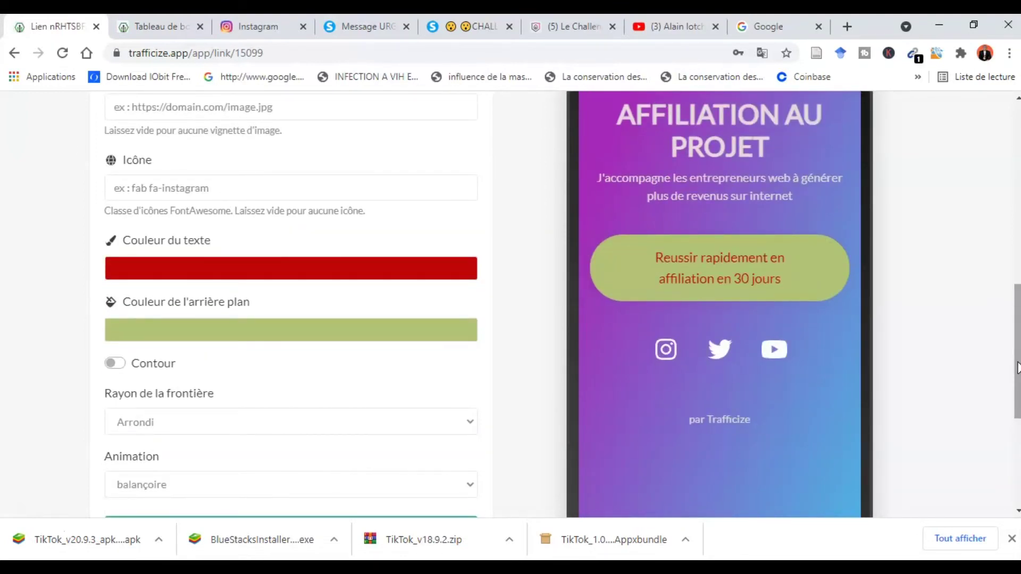
{"action": "left_click_drag", "start_coordinate": [1017, 367], "coordinate": [1018, 397]}
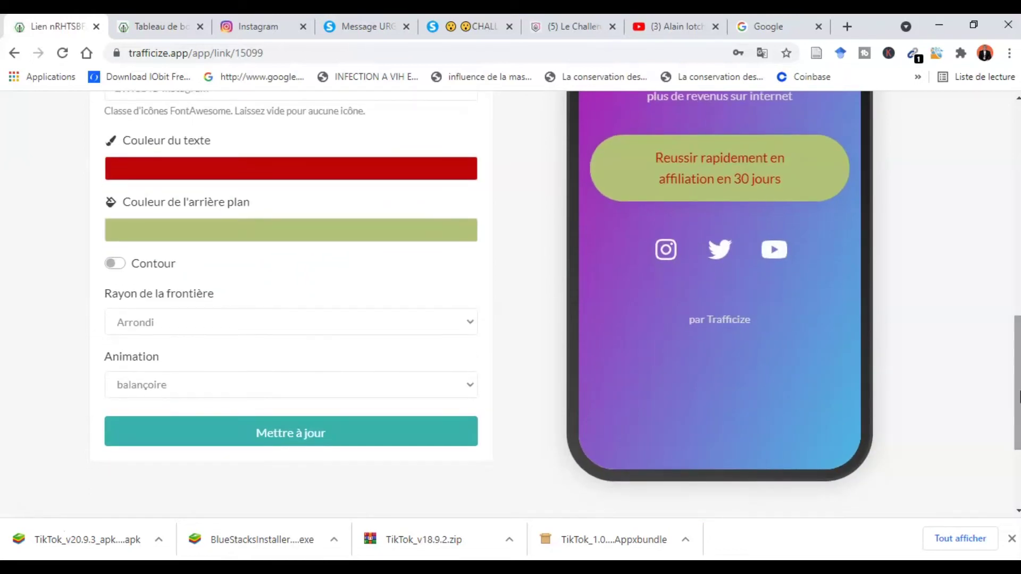
{"action": "mouse_move", "coordinate": [1019, 397]}
{"action": "left_mouse_down"}
{"action": "mouse_move", "coordinate": [1018, 423]}
{"action": "mouse_move", "coordinate": [1018, 407]}
{"action": "left_mouse_up"}
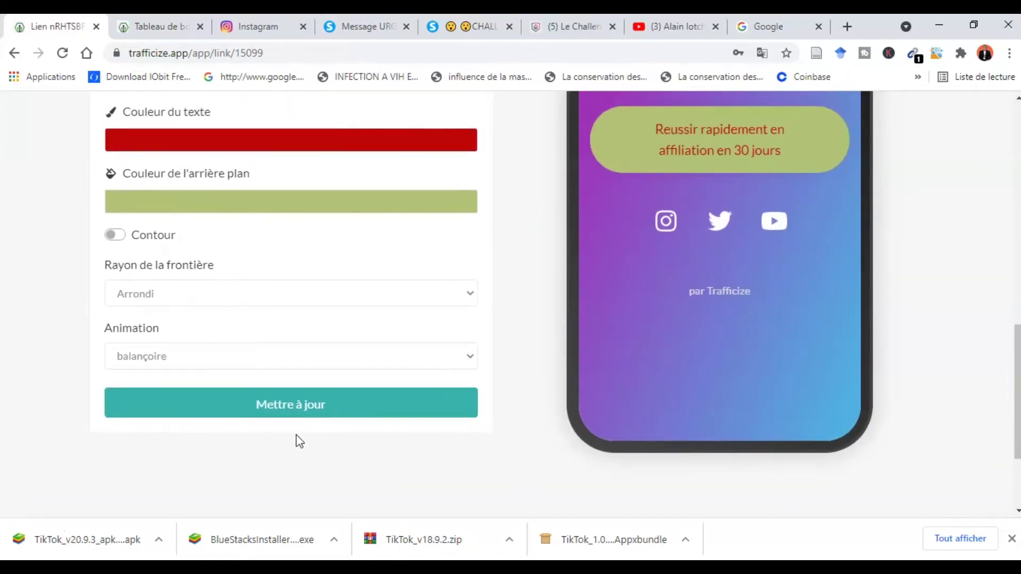
{"action": "left_click", "coordinate": [299, 408]}
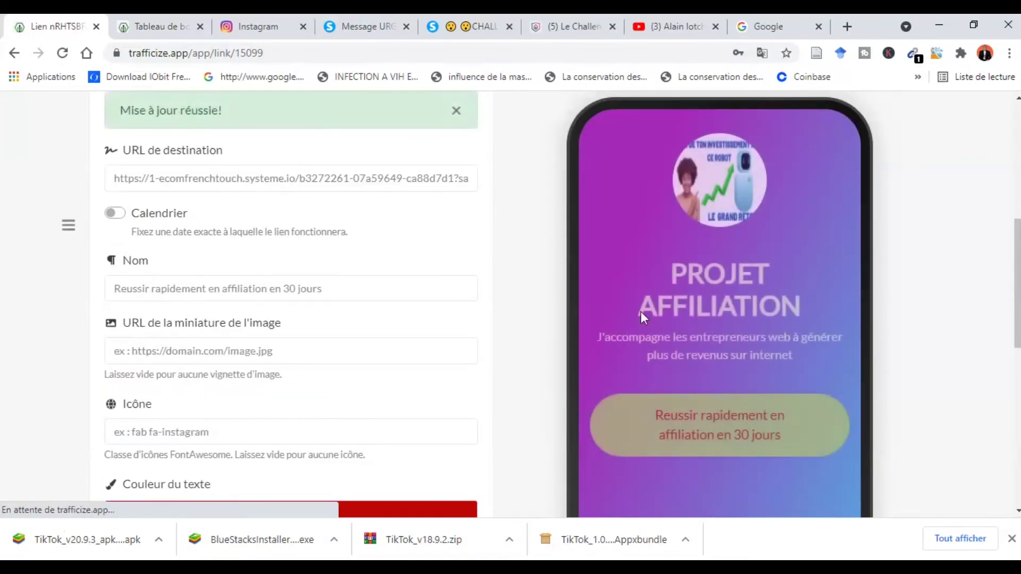
- Add a second link to the biolink page with the YouTube channel's address as its destination URL
{"action": "left_click_drag", "start_coordinate": [1018, 300], "coordinate": [991, 223]}
{"action": "left_click", "coordinate": [456, 220]}
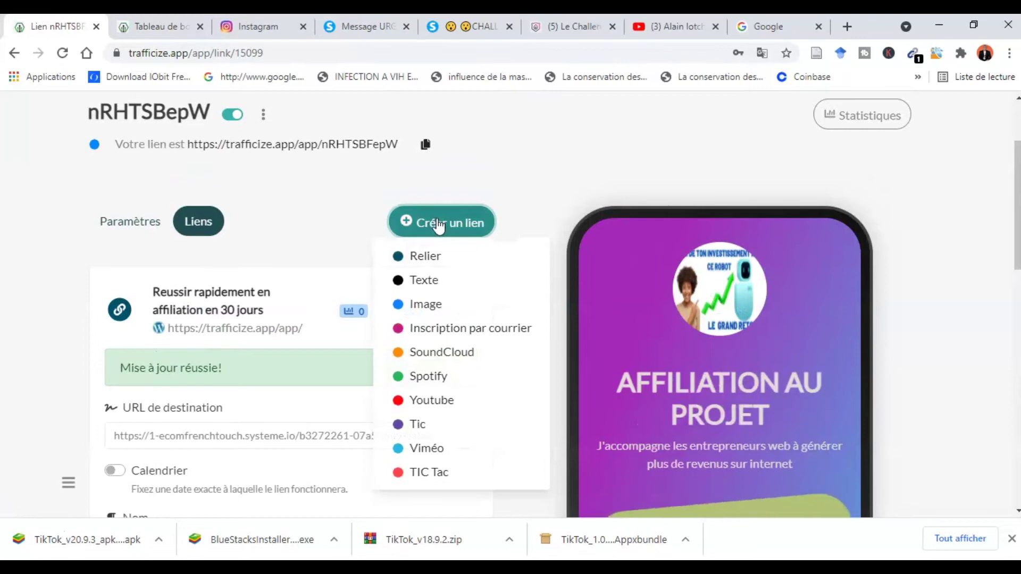
{"action": "left_click", "coordinate": [426, 259]}
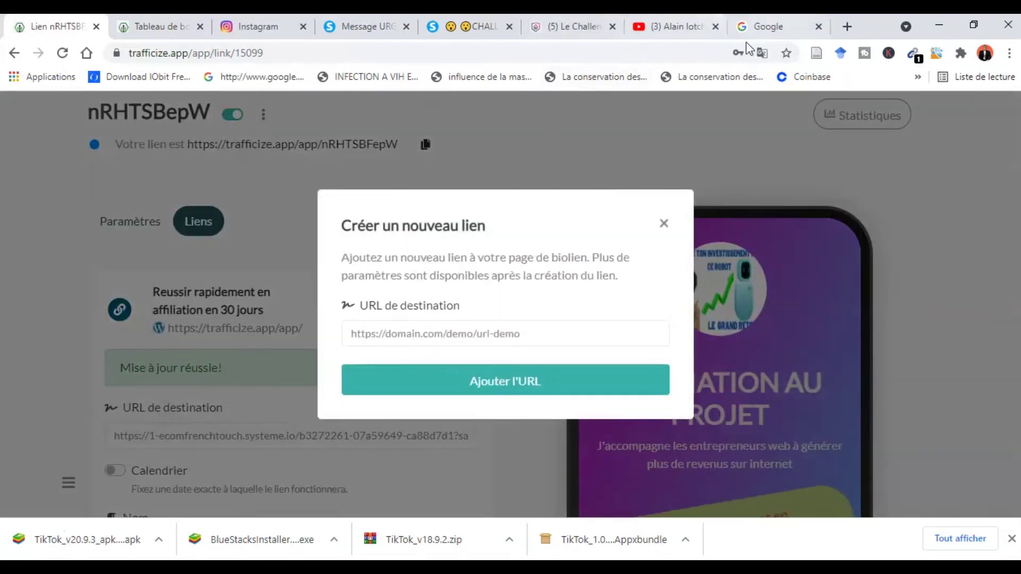
{"action": "left_click", "coordinate": [680, 29]}
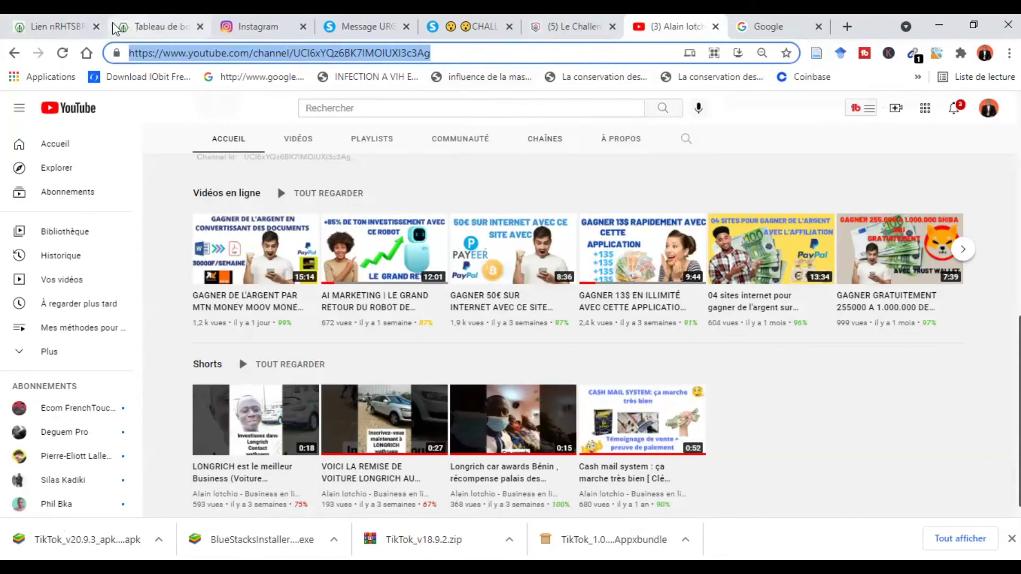
{"action": "left_click", "coordinate": [66, 27]}
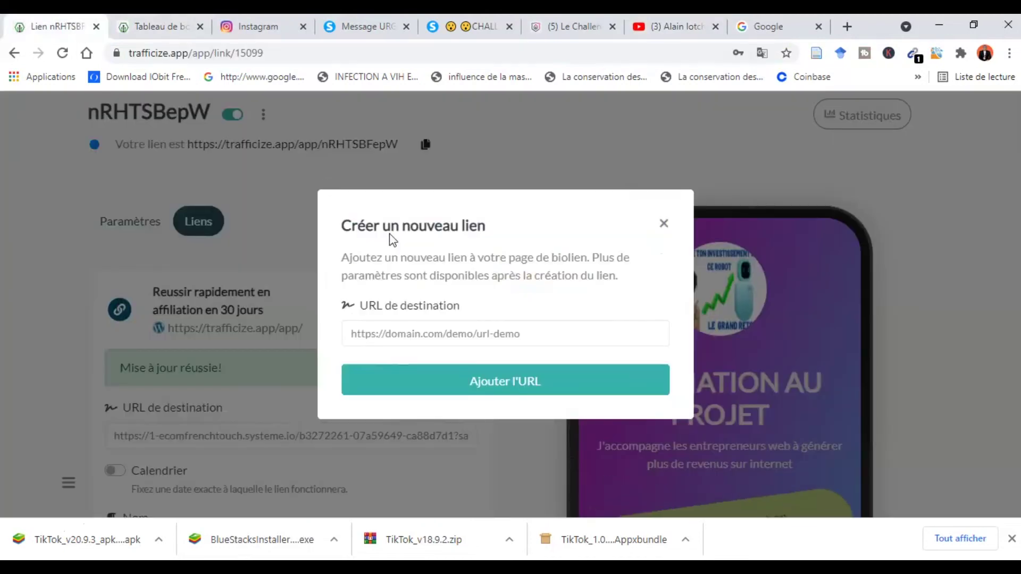
{"action": "left_click", "coordinate": [510, 339]}
{"action": "type", "text": "https://www.youtube.com/channel/UCl6xYQz6BK7lMOIUXI3c3Ag"}
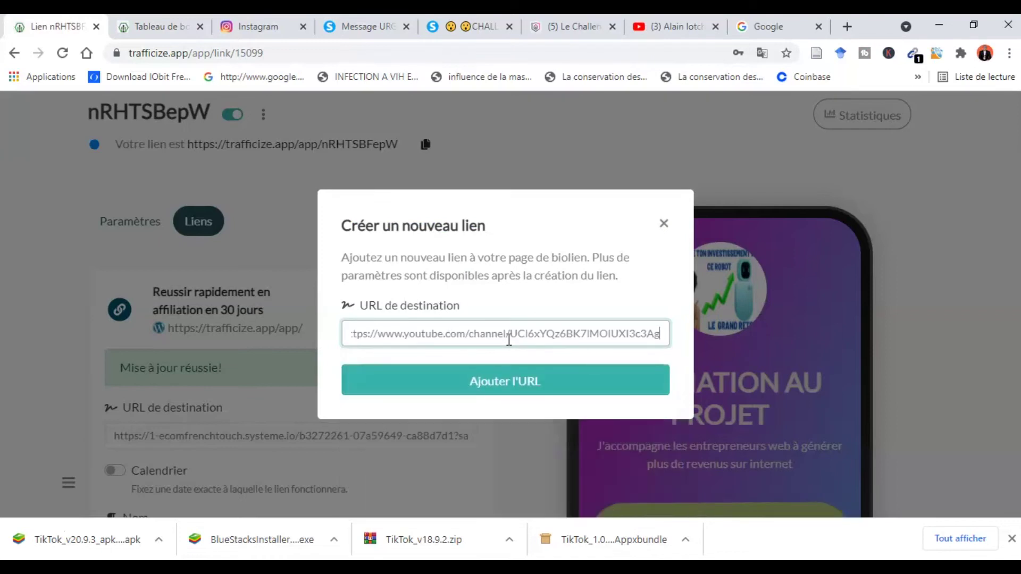
{"action": "left_click", "coordinate": [524, 394]}
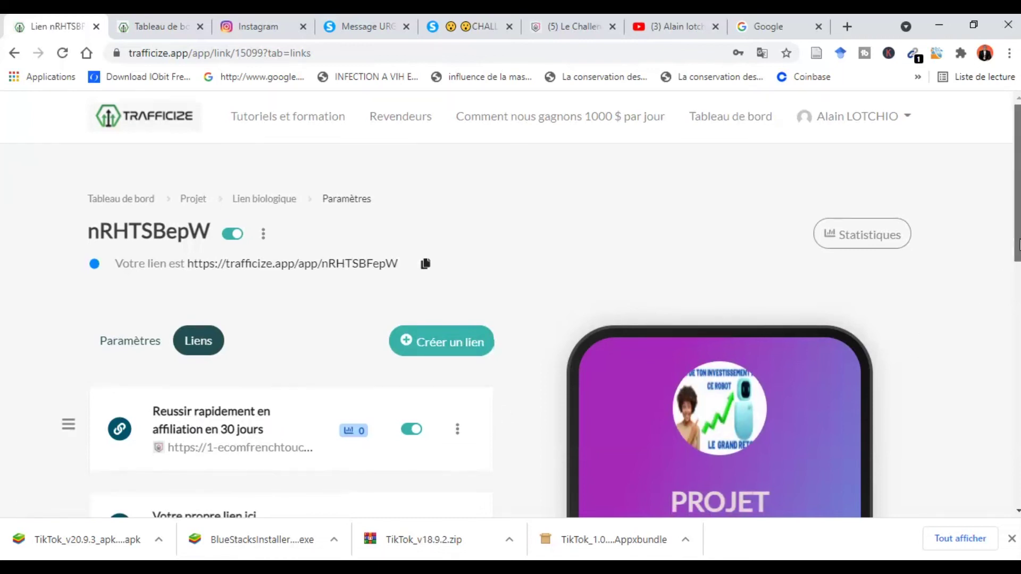
- Open the settings of the new YouTube link and name it "Ma chaine youtube"
{"action": "scroll", "coordinate": [510, 303], "scroll_direction": "down", "scroll_amount": 2}
{"action": "scroll", "coordinate": [211, 322], "scroll_direction": "down", "scroll_amount": 2}
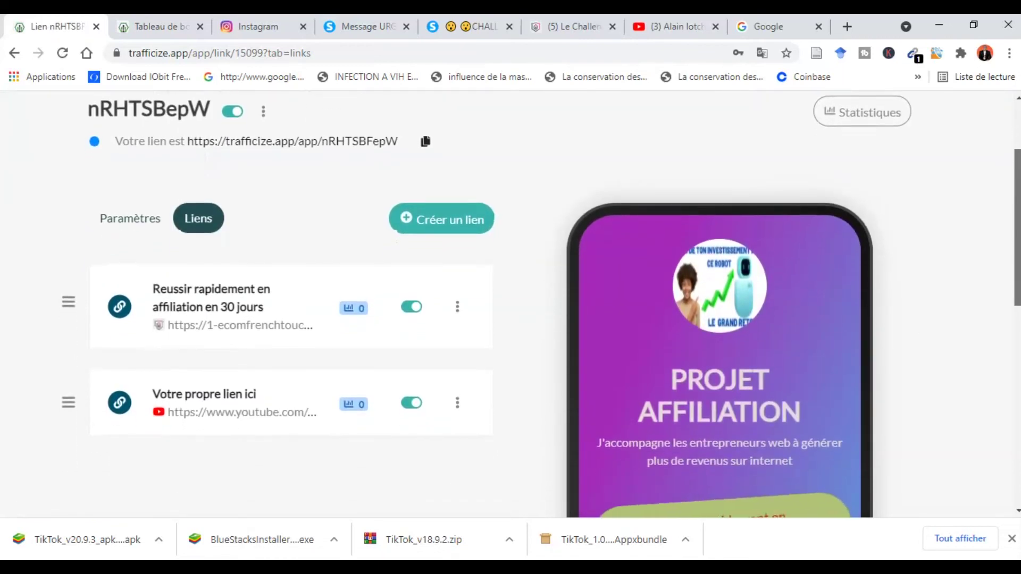
{"action": "left_click", "coordinate": [211, 314]}
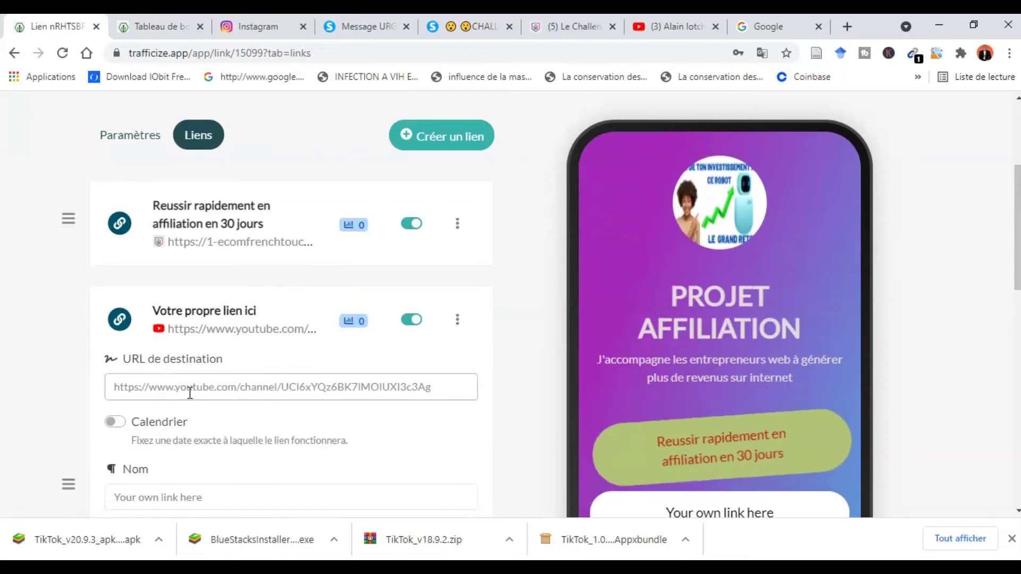
{"action": "triple_click", "coordinate": [239, 492]}
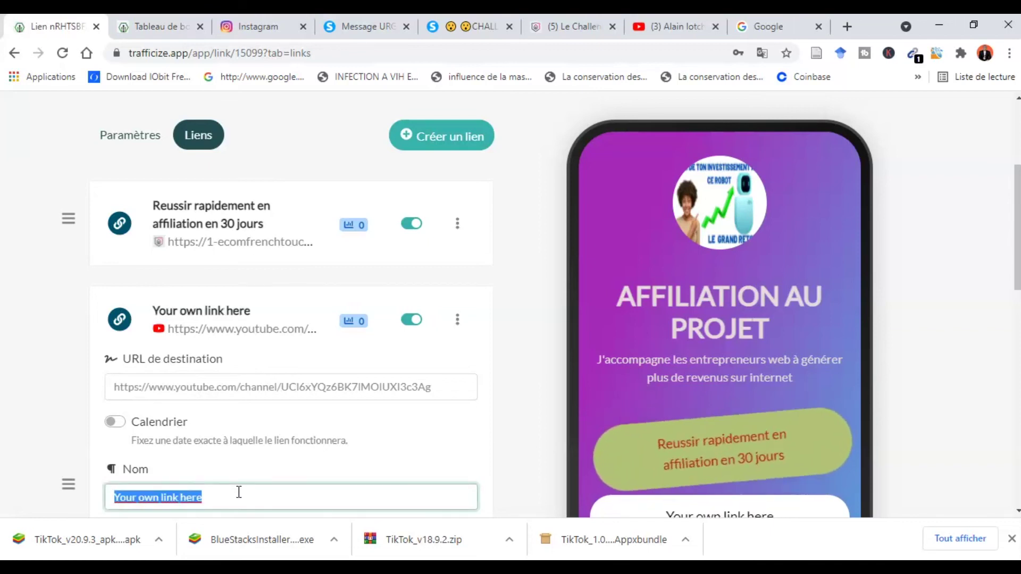
{"action": "type", "text": "Ma chaine youtube"}
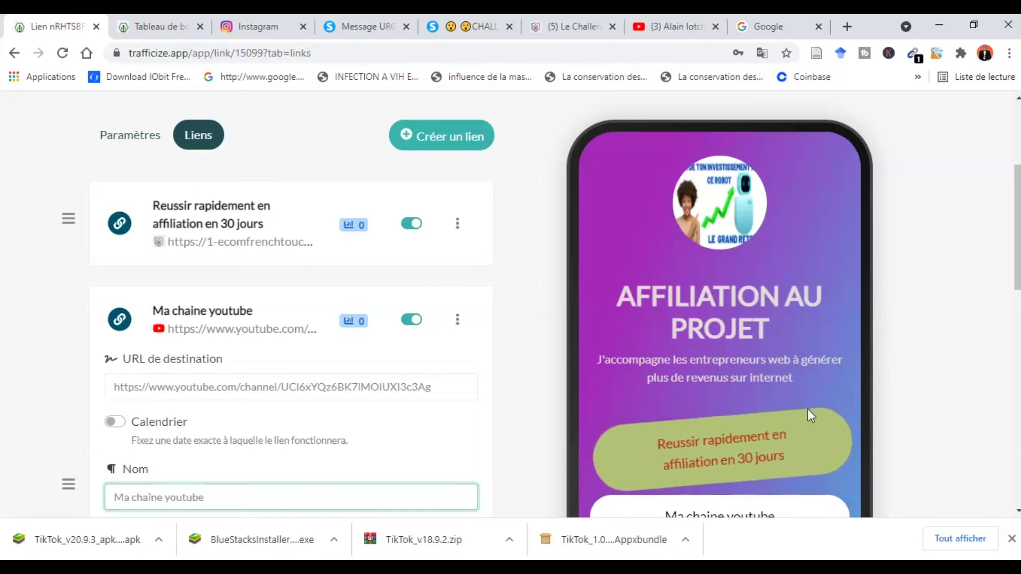
- Set the text color of the "Ma chaine youtube" button to red (#DB1212)
{"action": "scroll", "coordinate": [481, 307], "scroll_direction": "down", "scroll_amount": 5}
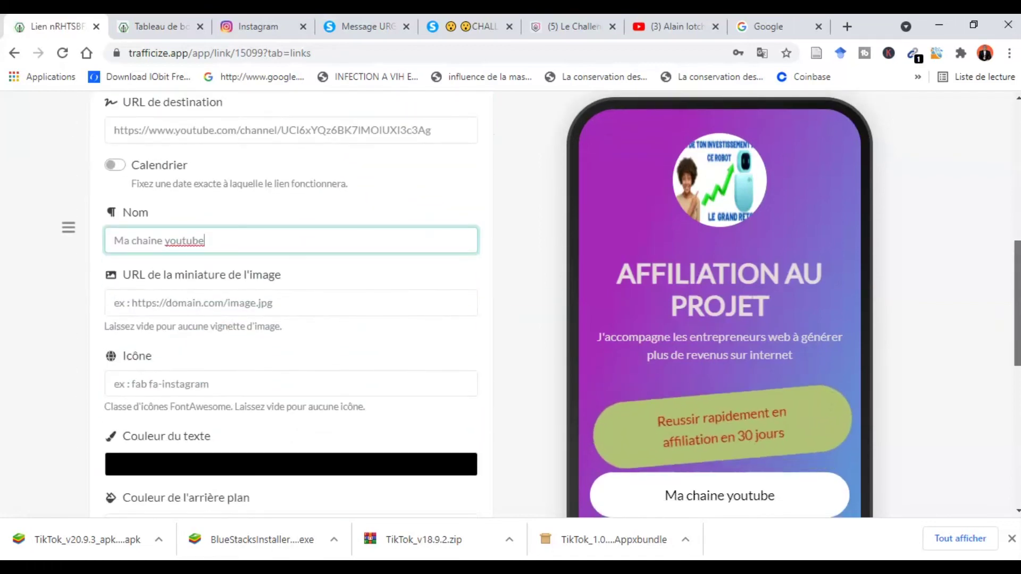
{"action": "left_click", "coordinate": [394, 470]}
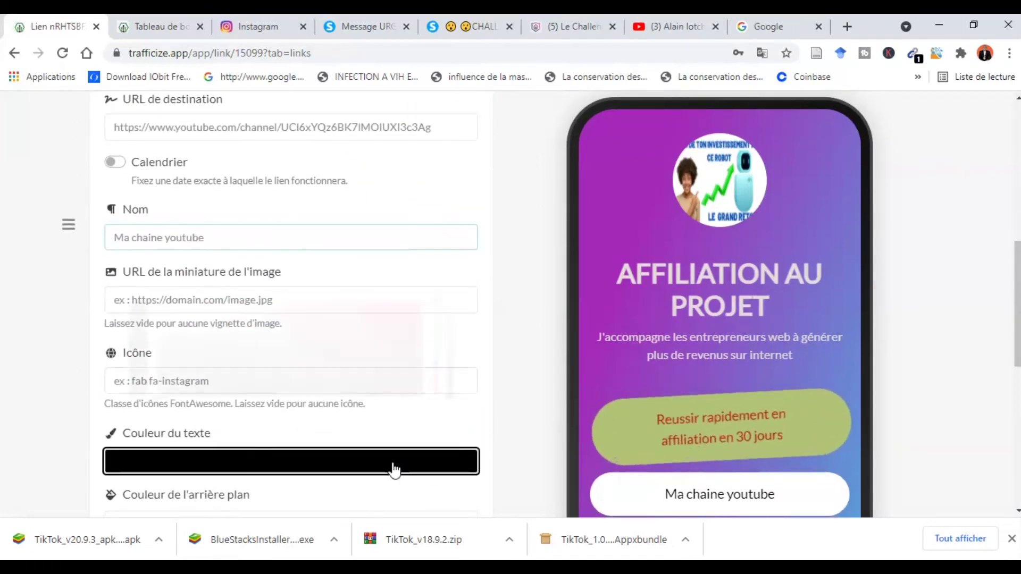
{"action": "left_click", "coordinate": [400, 315]}
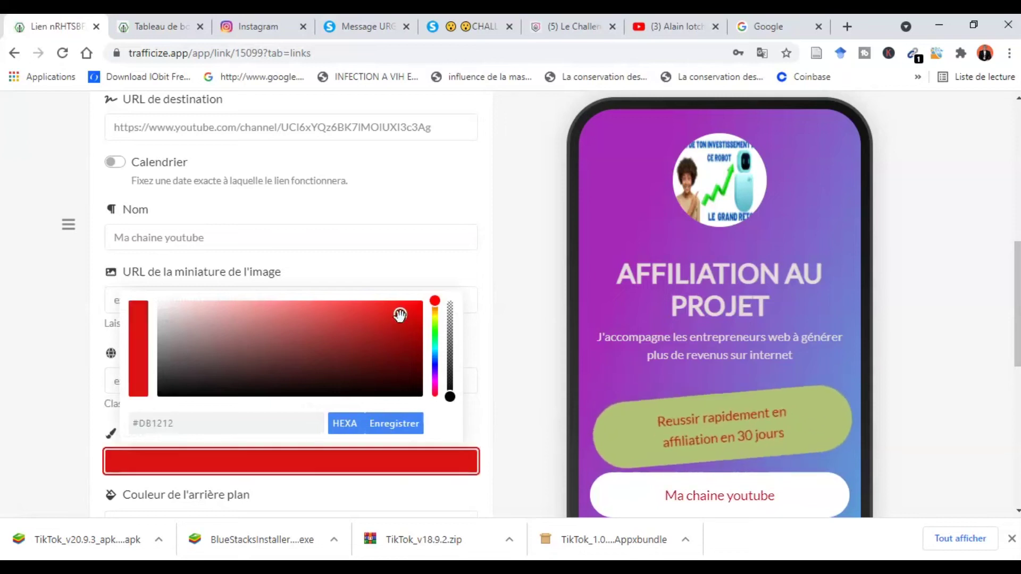
{"action": "left_click", "coordinate": [527, 377]}
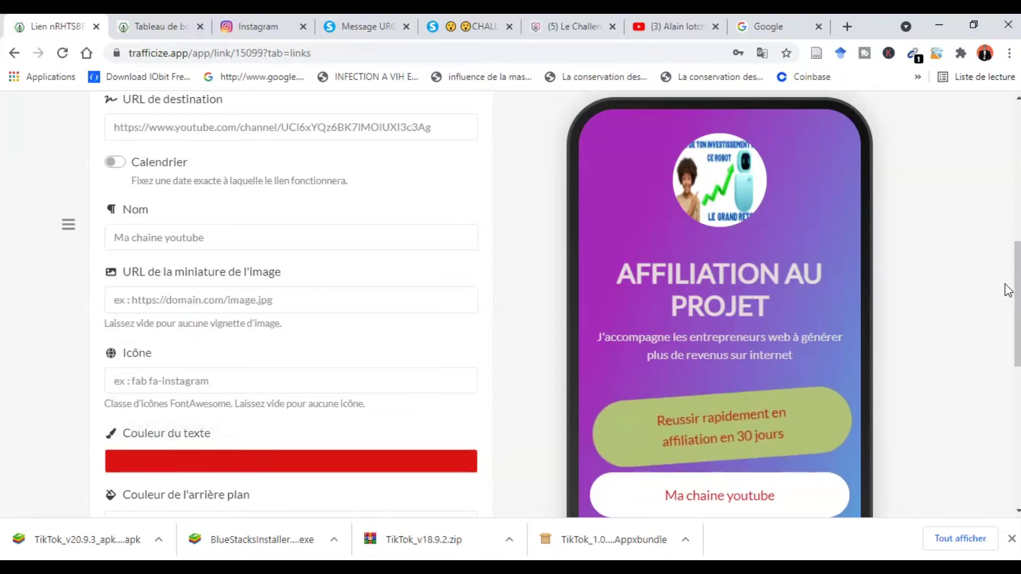
- Glance at the CHALLENGE PECUNIA offer page on systeme.io and save the YouTube link's settings in Trafficize
{"action": "left_click_drag", "start_coordinate": [1016, 296], "coordinate": [1016, 356]}
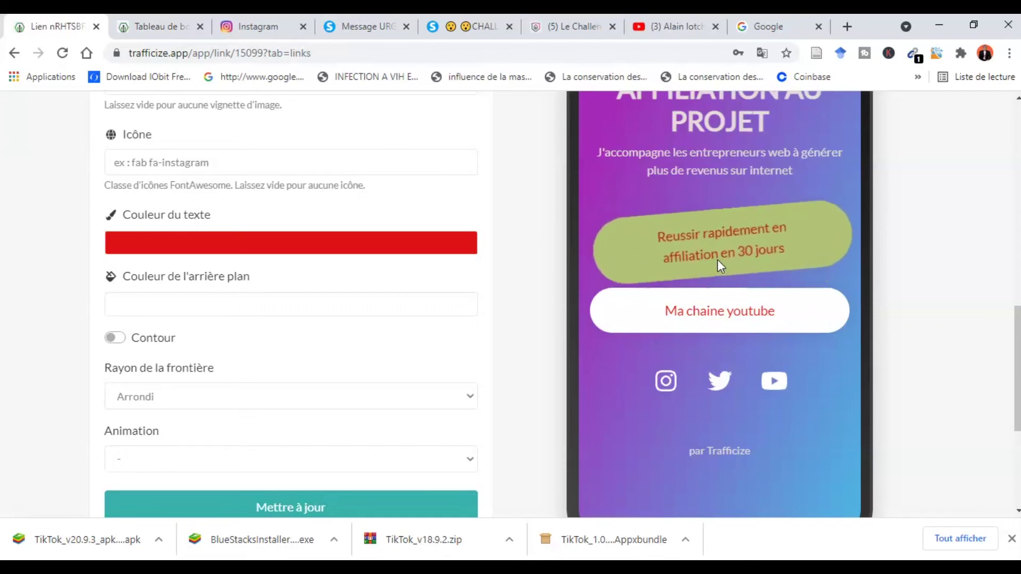
{"action": "left_click", "coordinate": [448, 24]}
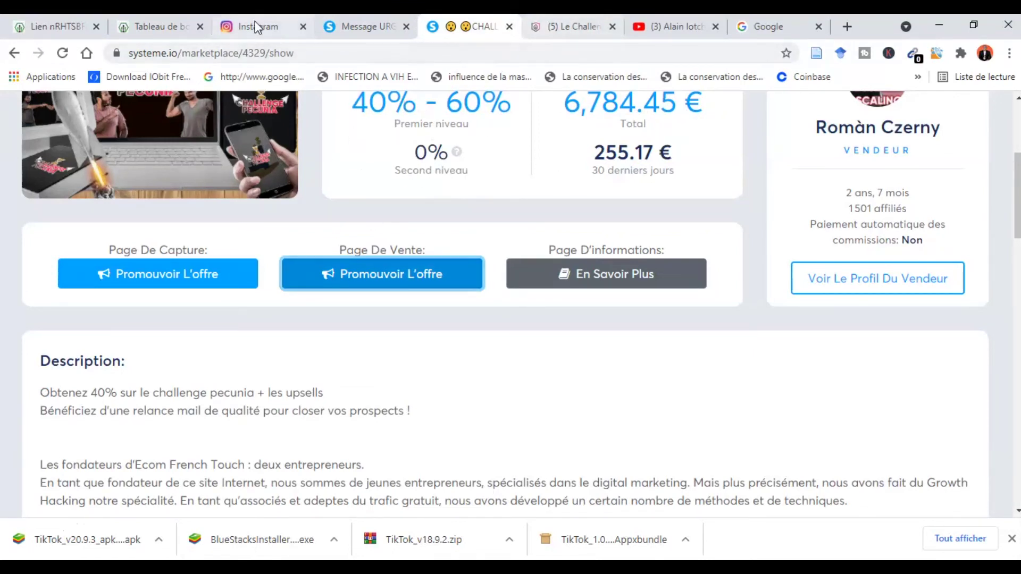
{"action": "left_click", "coordinate": [42, 29]}
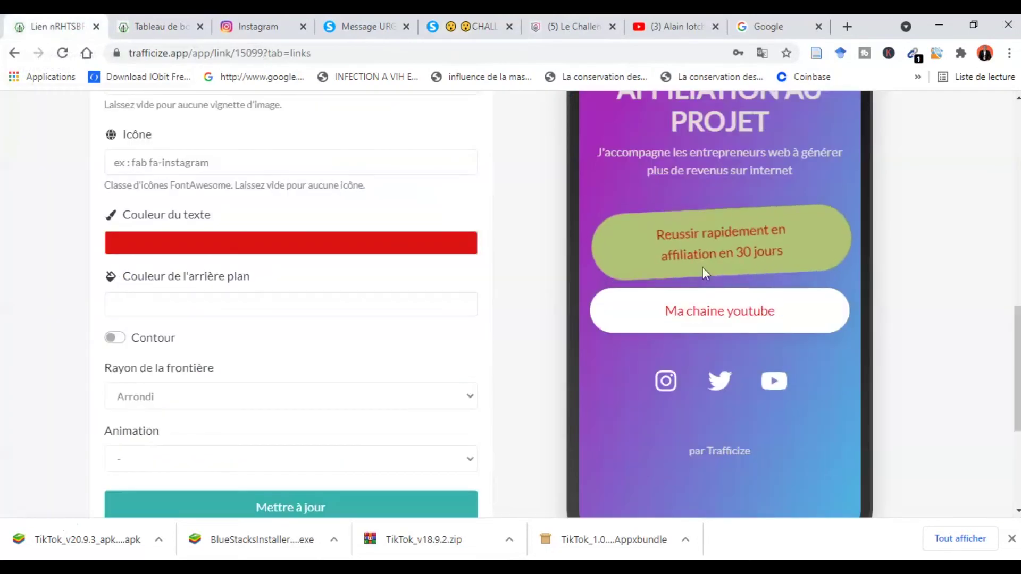
{"action": "left_click", "coordinate": [318, 512]}
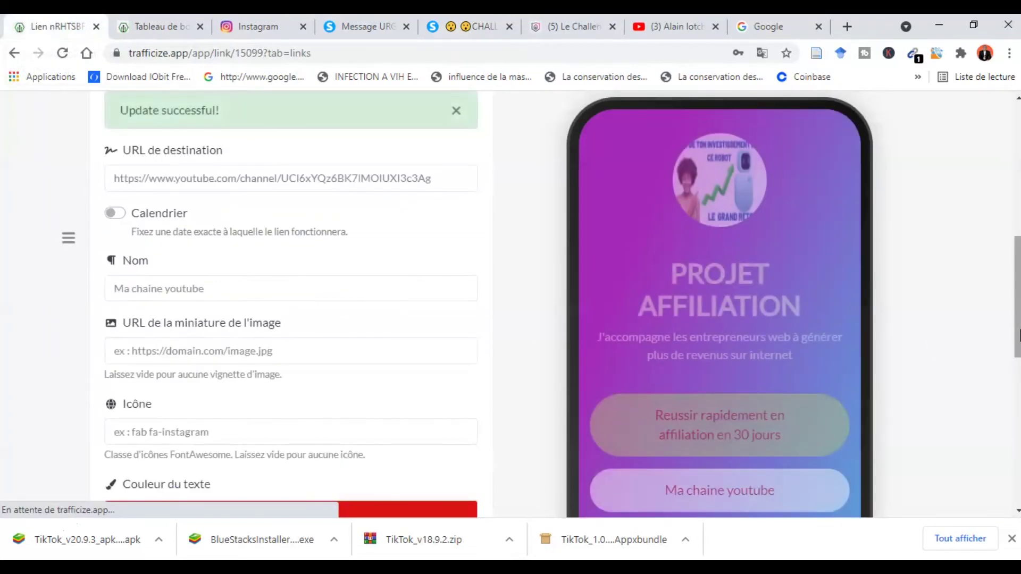
- Copy the biolink page's public address from the page header
{"action": "scroll", "coordinate": [1017, 338], "scroll_direction": "up", "scroll_amount": 6}
{"action": "scroll", "coordinate": [1017, 220], "scroll_direction": "up", "scroll_amount": 3}
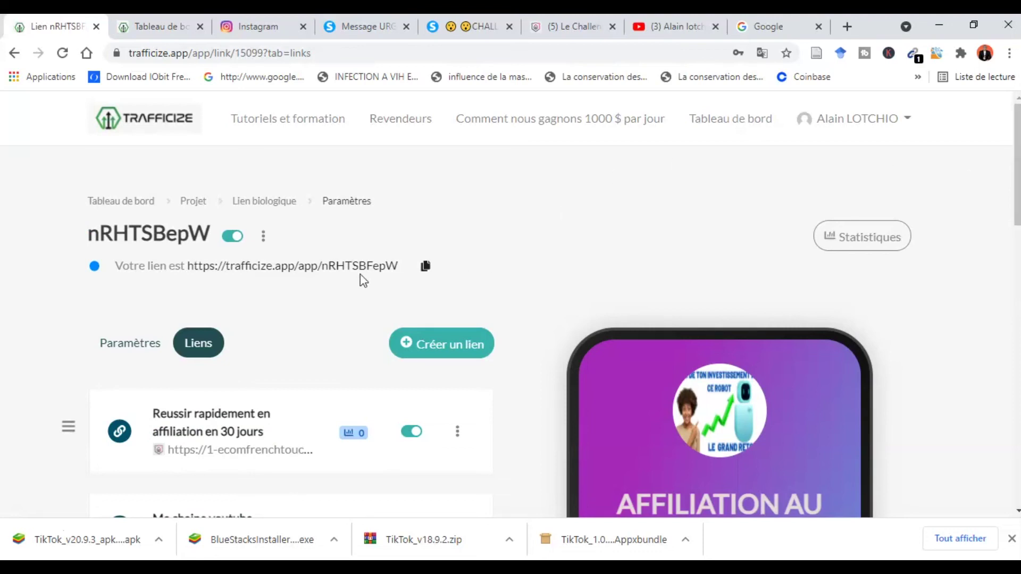
{"action": "left_click", "coordinate": [425, 267]}
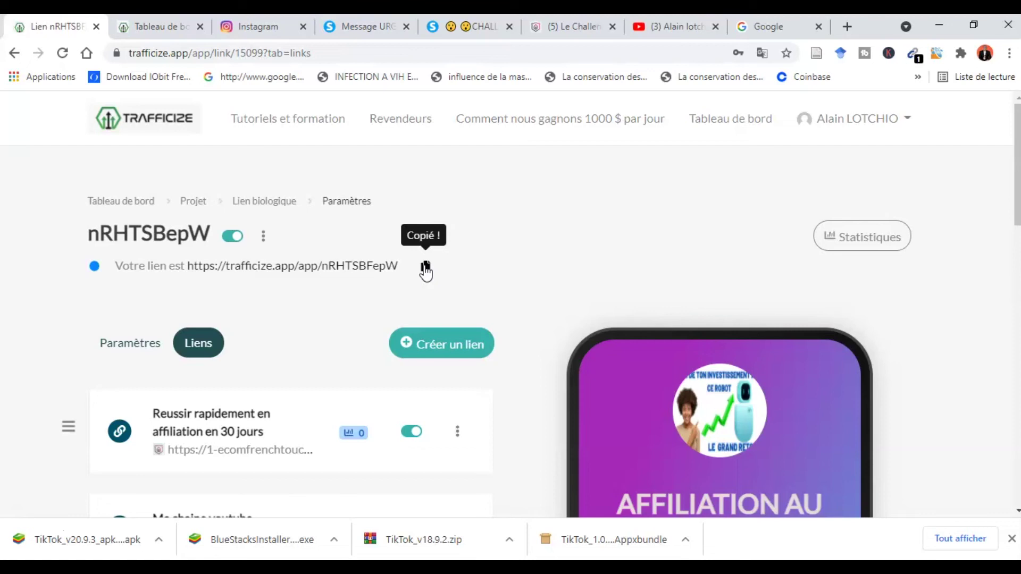
- Switch to Instagram, go to the account's own profile and open it for editing
{"action": "left_click", "coordinate": [247, 29]}
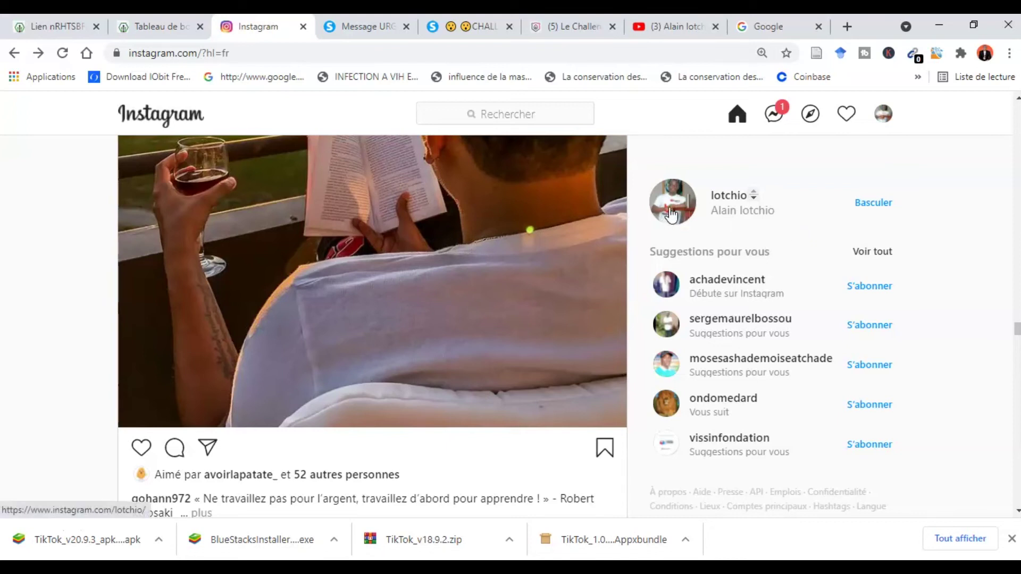
{"action": "left_click", "coordinate": [882, 115]}
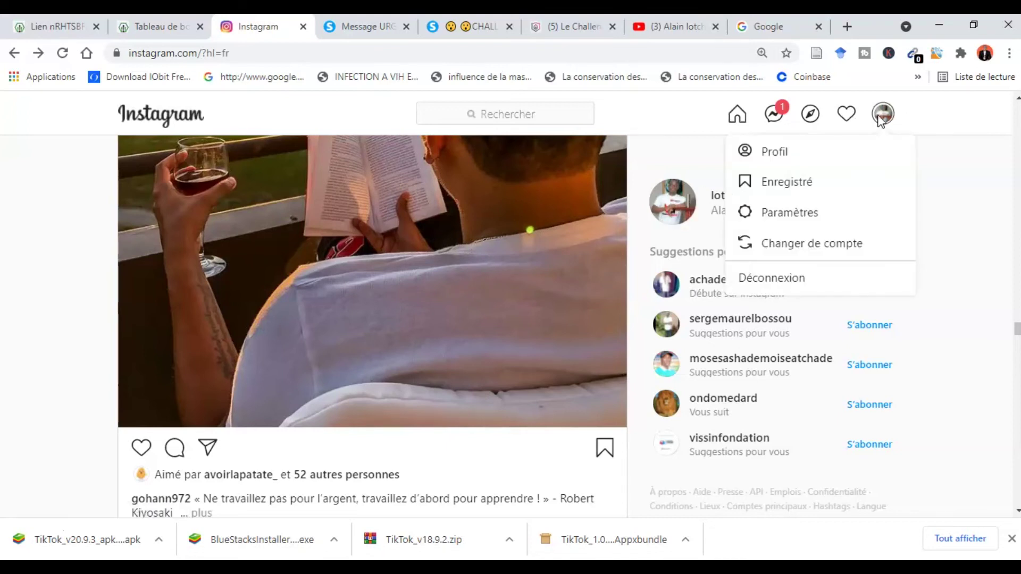
{"action": "left_click", "coordinate": [776, 154]}
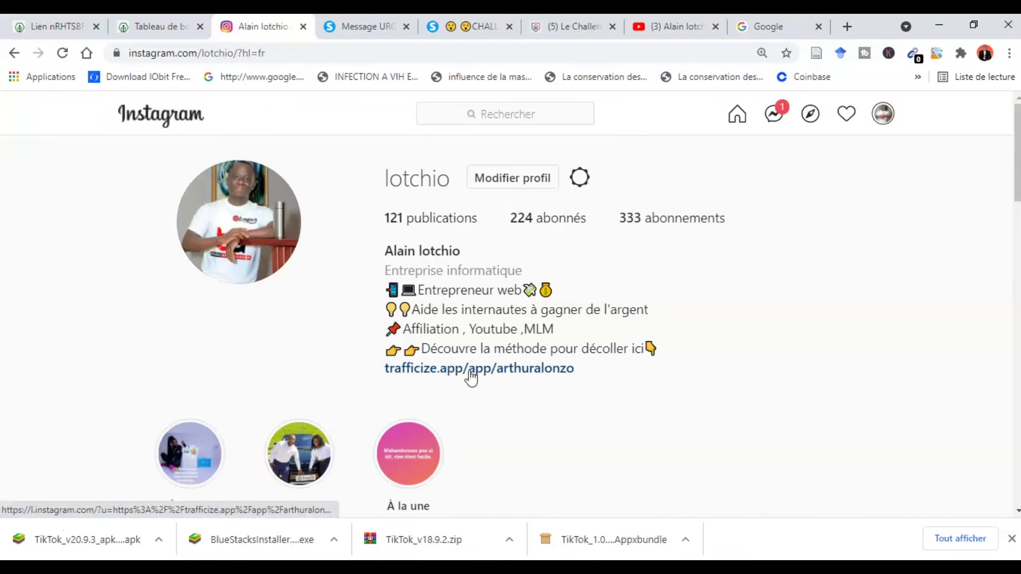
{"action": "left_click", "coordinate": [511, 185]}
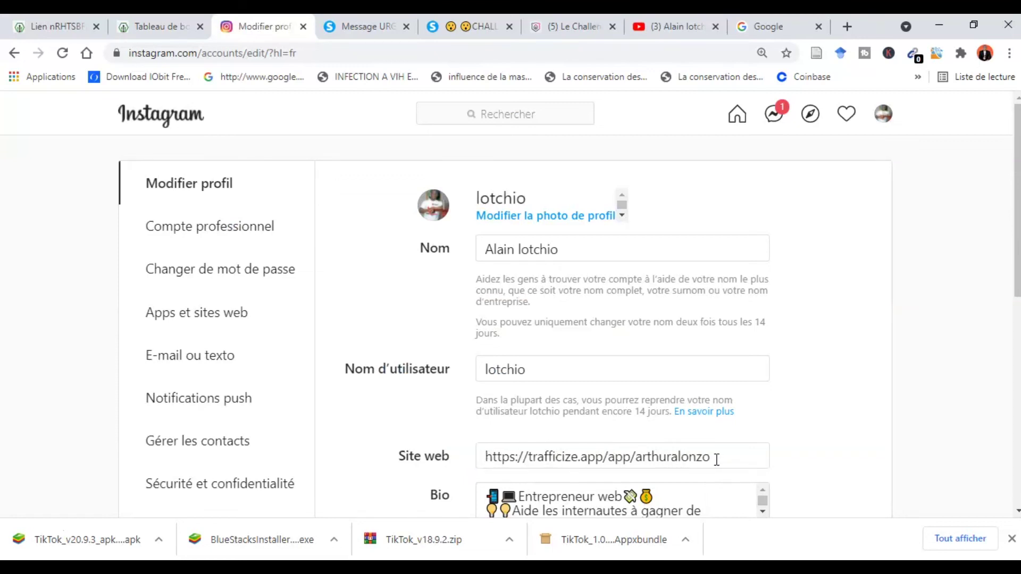
{"action": "left_click_drag", "start_coordinate": [716, 459], "coordinate": [584, 462]}
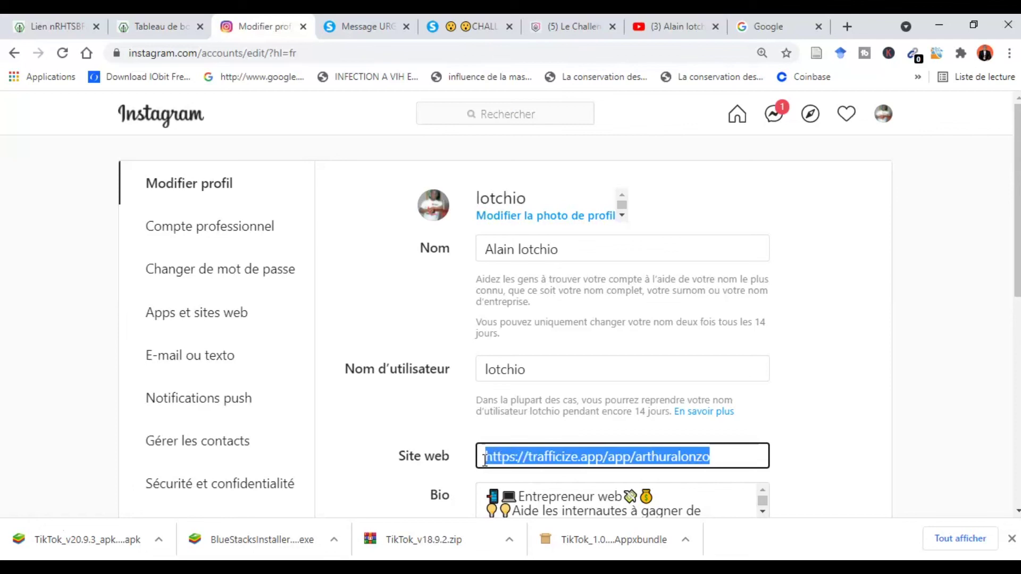
{"action": "key", "text": "BackSpace"}
{"action": "key", "text": "ctrl+v"}
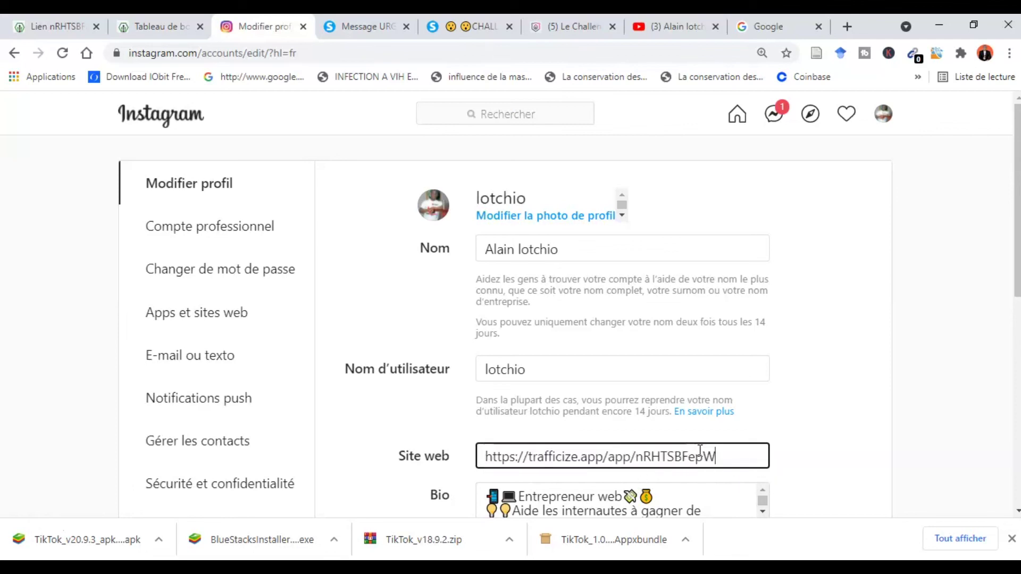
{"action": "left_click_drag", "start_coordinate": [1015, 216], "coordinate": [1016, 404]}
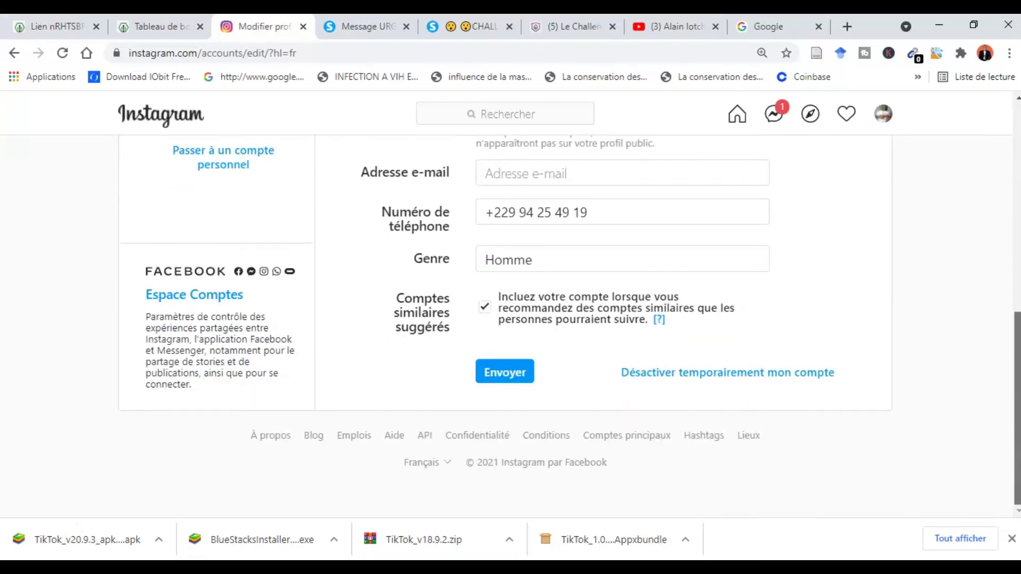
{"action": "left_click_drag", "start_coordinate": [1018, 394], "coordinate": [1018, 373]}
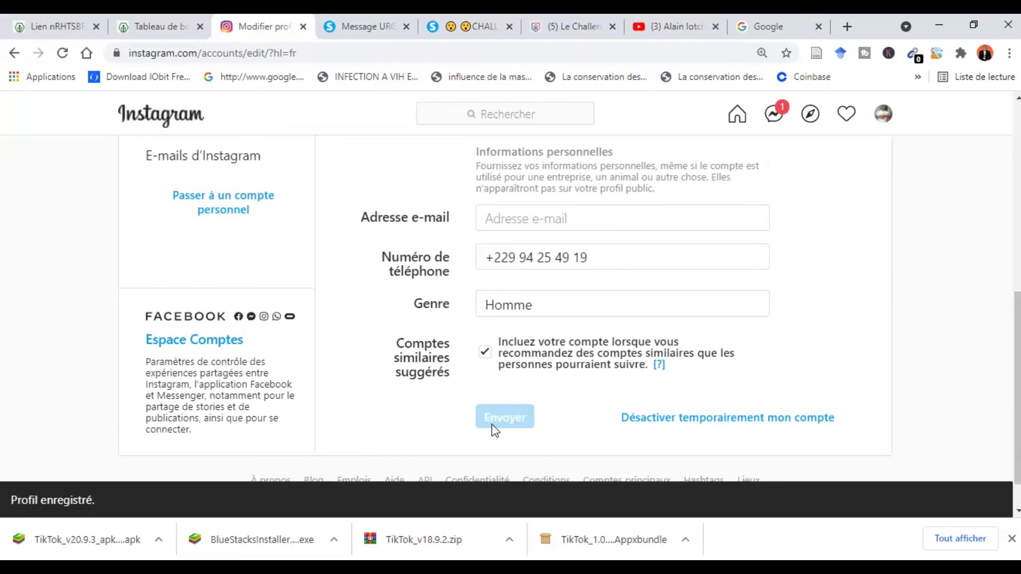
{"action": "left_click_drag", "start_coordinate": [1017, 374], "coordinate": [1005, 180]}
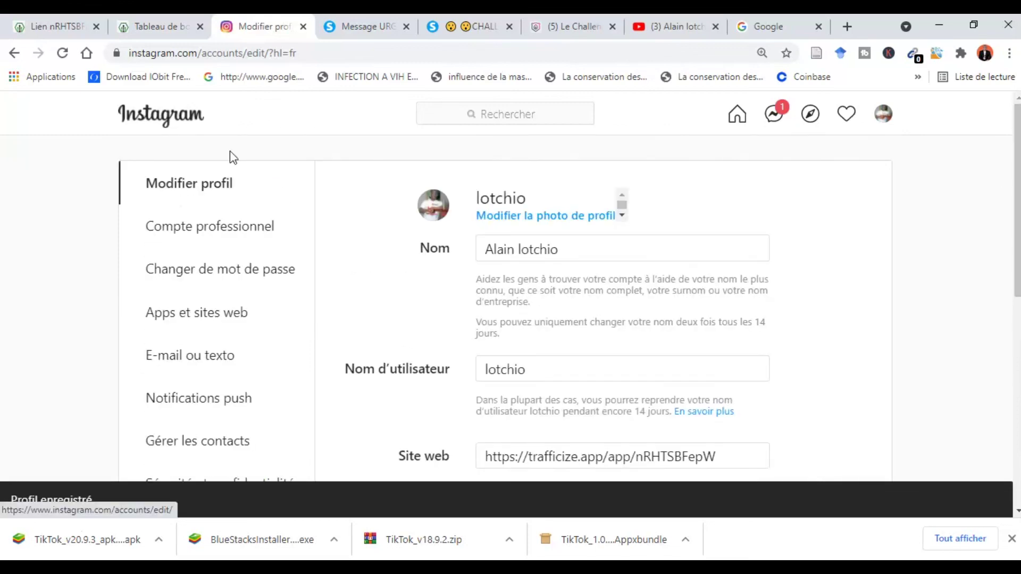